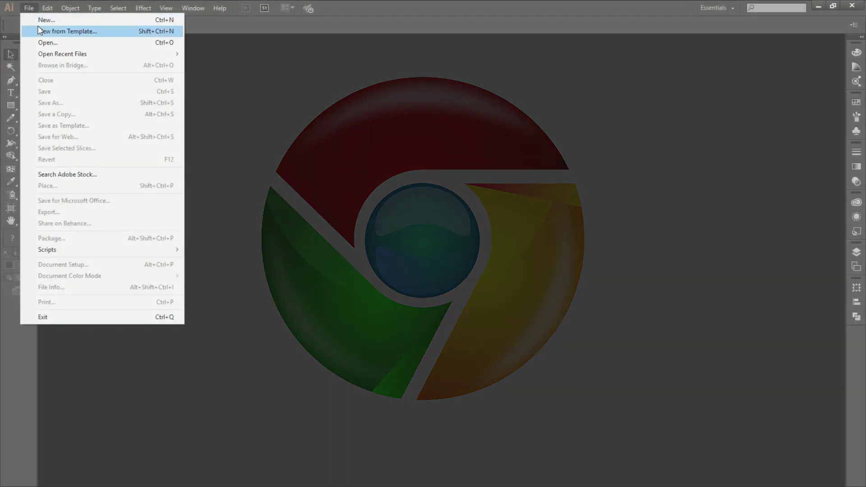
# - Create a new 1280 × 720 px document with units set to Pixels
pyautogui.click(41, 24)
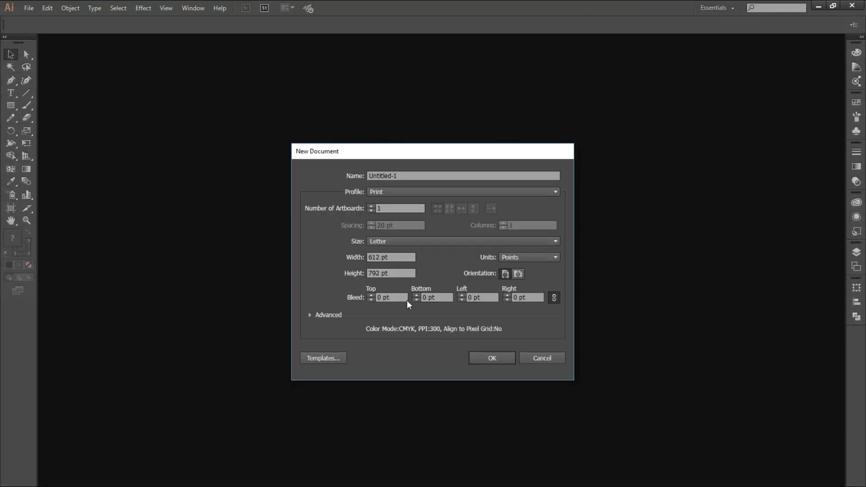
pyautogui.click(541, 264)
pyautogui.click(518, 324)
pyautogui.click(411, 258)
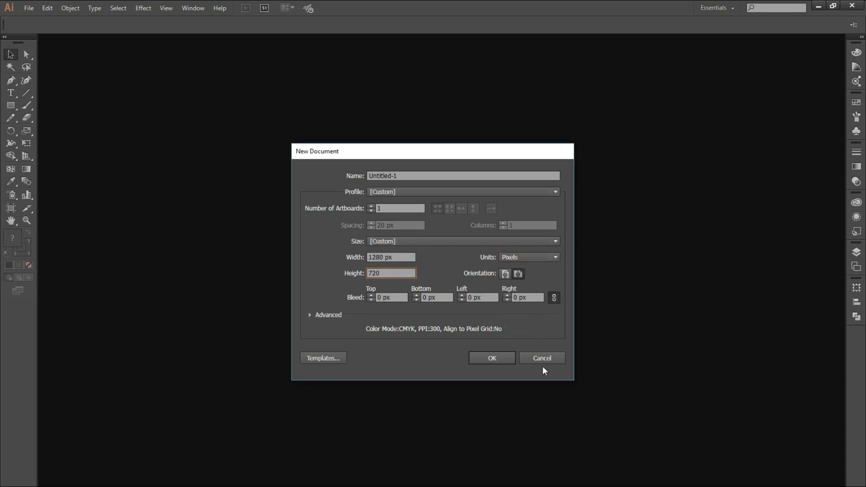
pyautogui.click(494, 358)
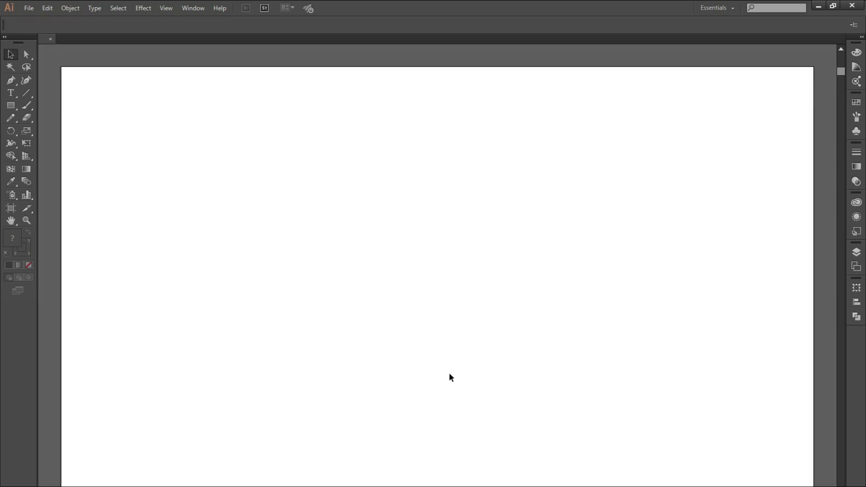
# - Draw a roughly 610 px square and a large circle inside it
pyautogui.hotkey('ctrl', '1')
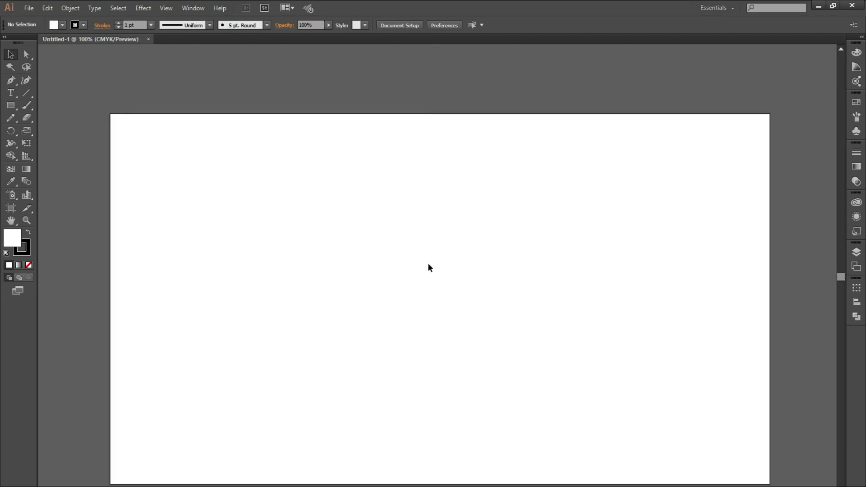
pyautogui.moveTo(288, 169)
pyautogui.mouseDown()
pyautogui.moveTo(550, 453)
pyautogui.moveTo(583, 454)
pyautogui.mouseUp()
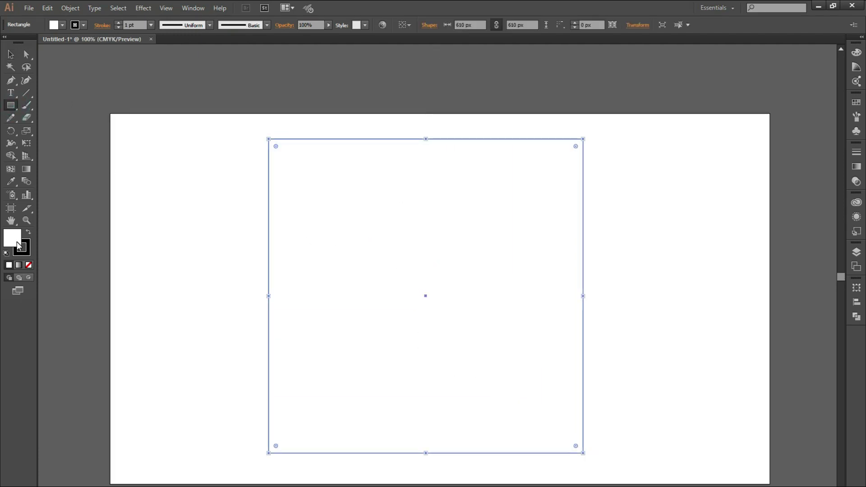
pyautogui.click(11, 54)
pyautogui.click(239, 227)
pyautogui.moveTo(11, 108); pyautogui.dragTo(58, 128)
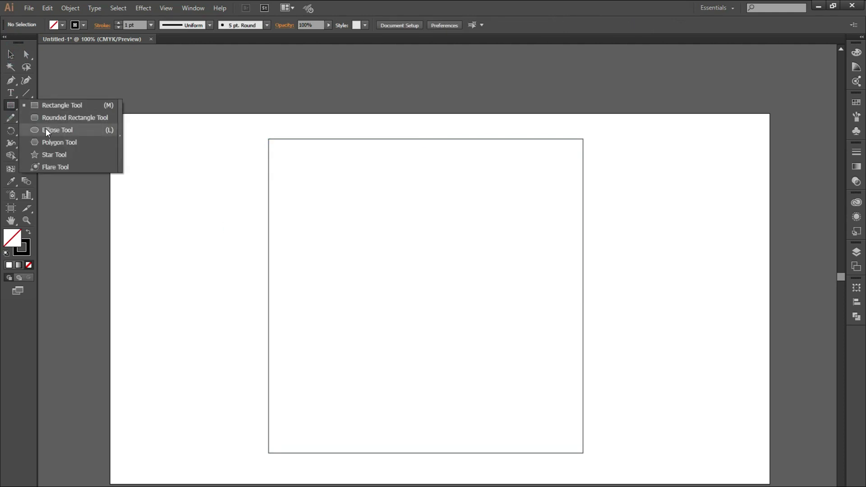
pyautogui.moveTo(306, 171)
pyautogui.mouseDown()
pyautogui.moveTo(447, 370)
pyautogui.moveTo(580, 448)
pyautogui.mouseUp()
pyautogui.press('v')
pyautogui.click(559, 263)
pyautogui.click(557, 181)
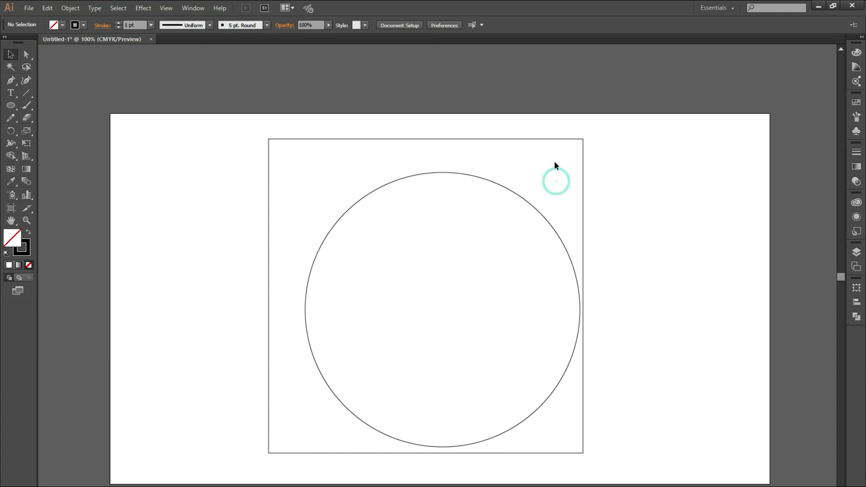
# - Shrink the square to 539 px and resize the circle to fit snugly inside
pyautogui.click(551, 138)
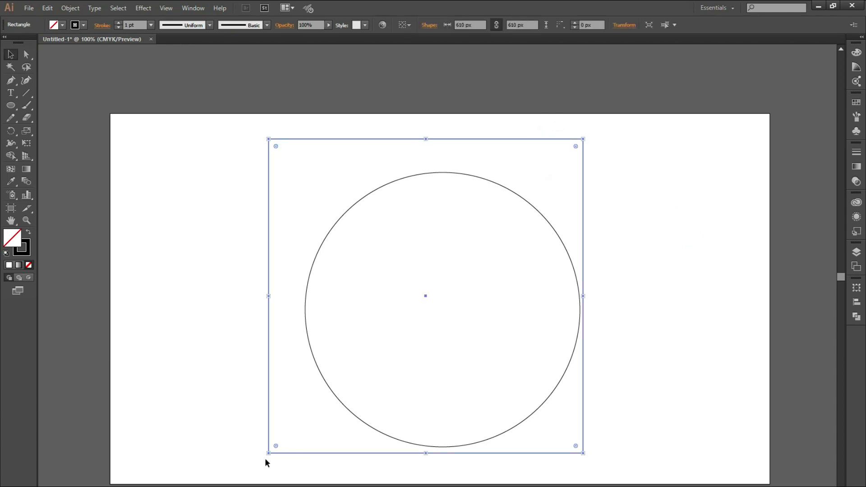
pyautogui.moveTo(268, 453); pyautogui.dragTo(305, 416)
pyautogui.click(426, 296)
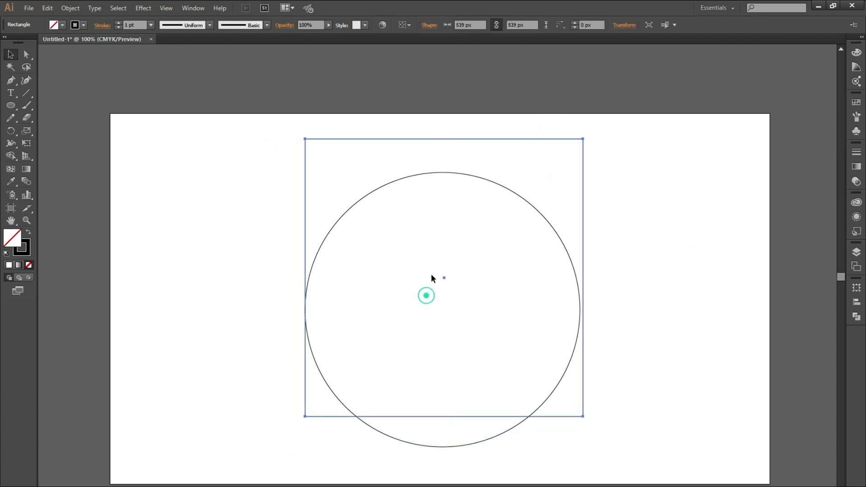
pyautogui.moveTo(483, 178); pyautogui.dragTo(490, 147)
pyautogui.click(610, 219)
pyautogui.click(553, 191)
pyautogui.moveTo(586, 141); pyautogui.dragTo(582, 143)
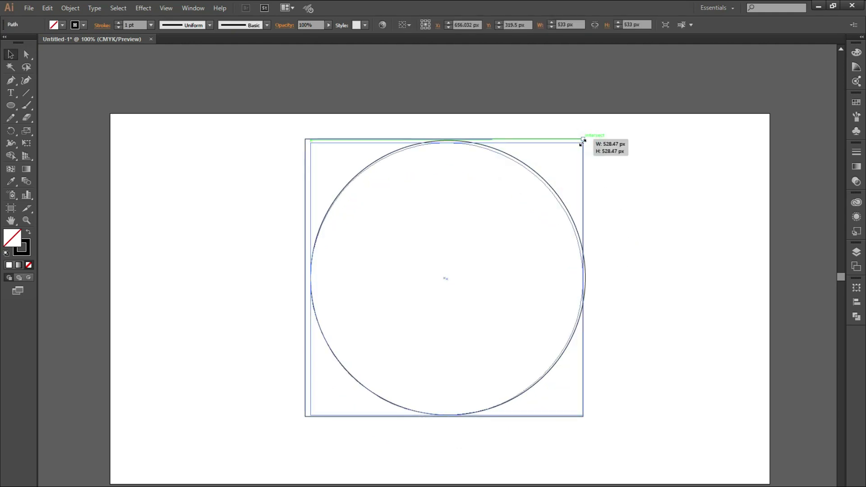
# - Centre the circle horizontally and vertically on the square
pyautogui.moveTo(655, 187); pyautogui.dragTo(355, 373)
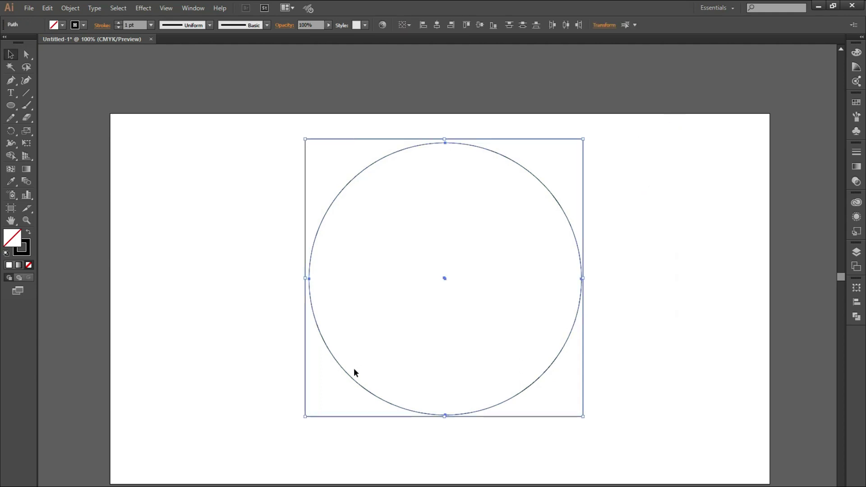
pyautogui.click(437, 26)
pyautogui.click(481, 25)
pyautogui.click(624, 145)
pyautogui.click(556, 202)
pyautogui.hotkey('ctrl', 'shift', 'a')
pyautogui.hotkey('ctrl', '+')
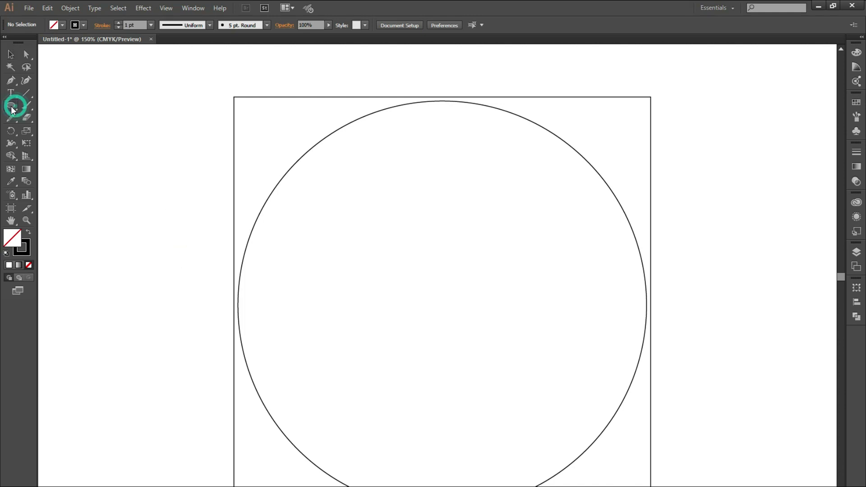
# - Draw a small circle and centre it horizontally and vertically on the large circle
pyautogui.moveTo(417, 266); pyautogui.dragTo(511, 360)
pyautogui.click(11, 55)
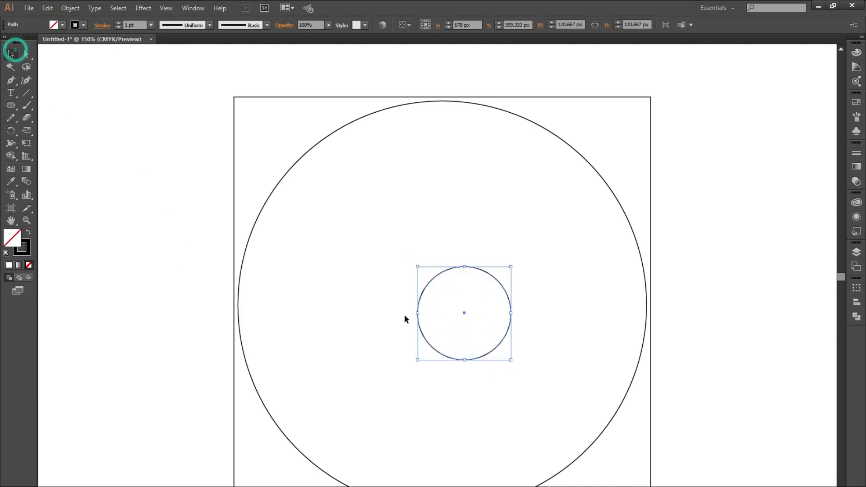
pyautogui.moveTo(465, 315); pyautogui.dragTo(447, 294)
pyautogui.hotkey('ctrl', '0')
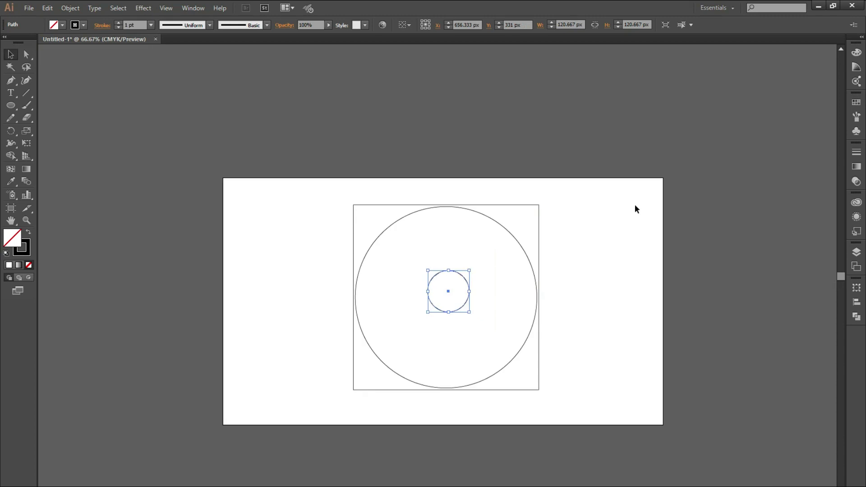
pyautogui.moveTo(634, 207); pyautogui.dragTo(336, 392)
pyautogui.click(436, 27)
pyautogui.click(481, 26)
pyautogui.hotkey('ctrl', '1')
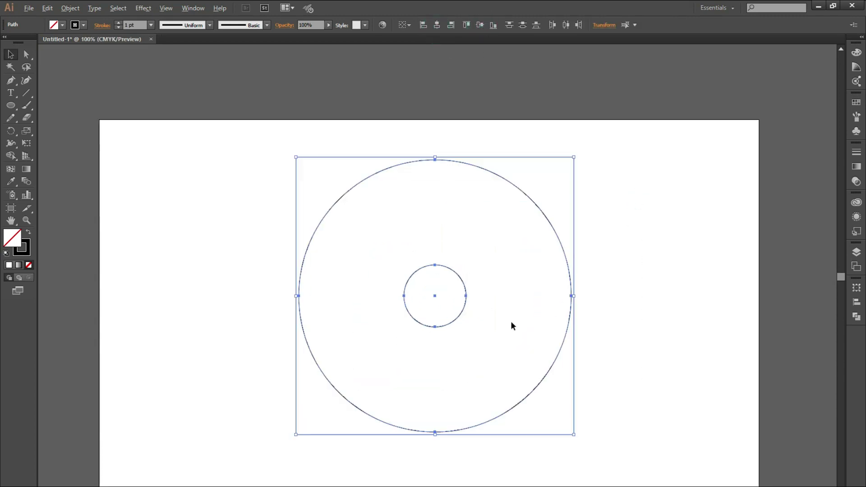
pyautogui.click(216, 234)
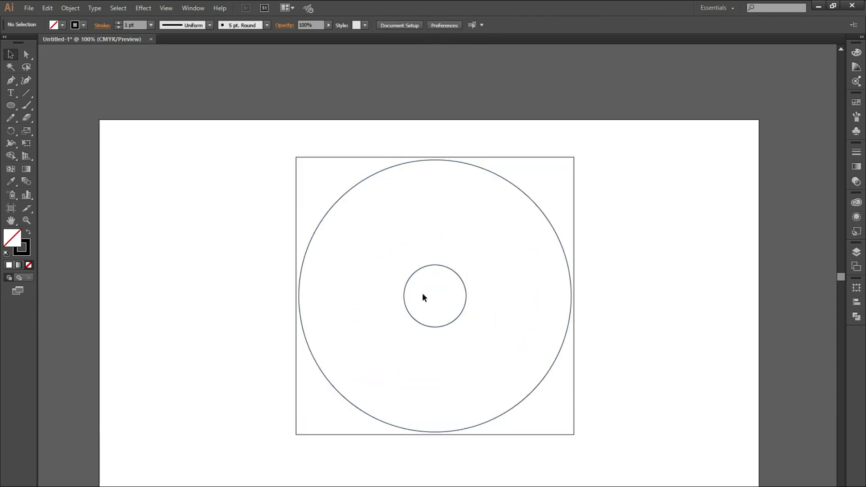
# - Enlarge the inner circle about its centre to about 225.7 px wide
pyautogui.click(441, 267)
pyautogui.moveTo(466, 265); pyautogui.dragTo(496, 237)
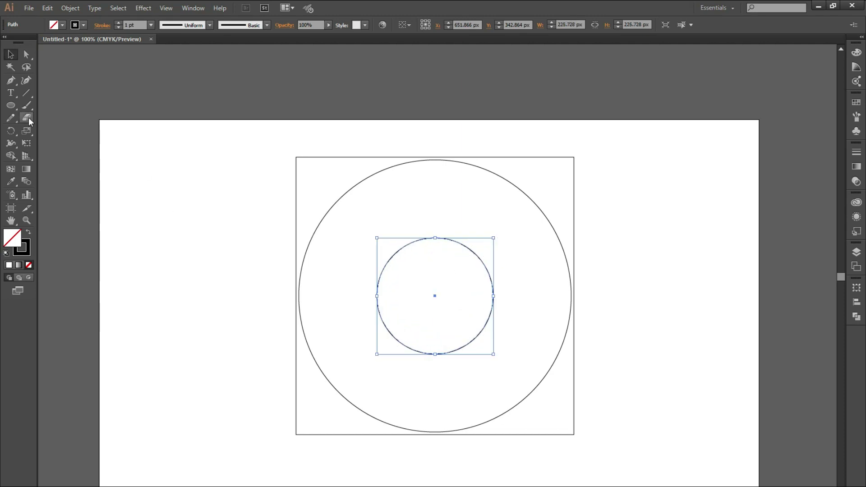
pyautogui.moveTo(11, 105); pyautogui.dragTo(43, 102)
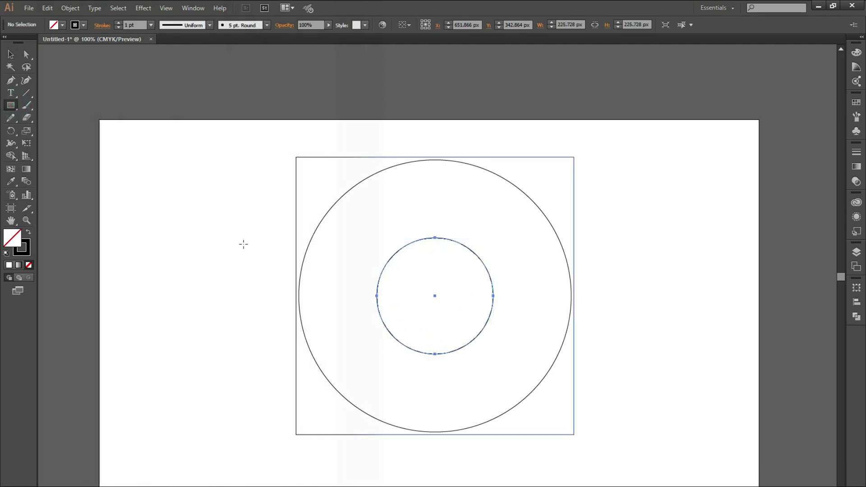
pyautogui.hotkey('ctrl', 'shift', 'a')
# - Draw a thin 361 × 23 px bar from the inner circle's top and paste a copy
pyautogui.moveTo(435, 238); pyautogui.dragTo(621, 249)
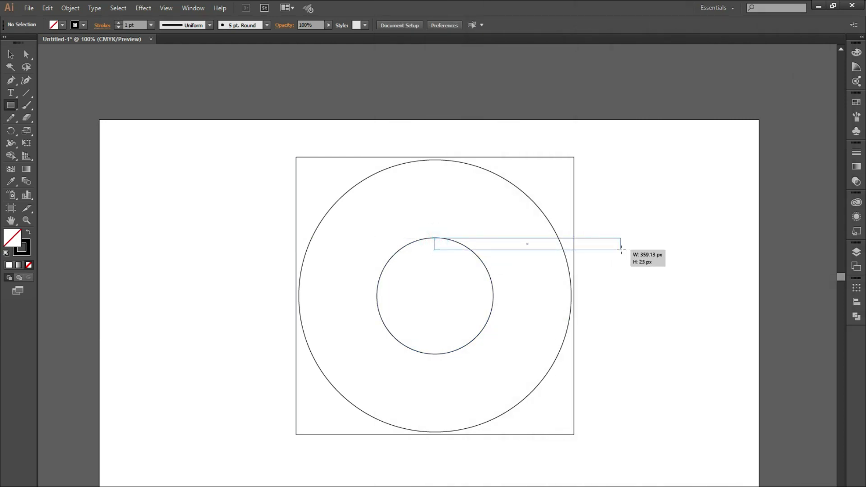
pyautogui.press('v')
pyautogui.click(774, 199)
pyautogui.click(614, 244)
pyautogui.click(47, 8)
pyautogui.click(52, 52)
pyautogui.click(47, 8)
pyautogui.click(52, 65)
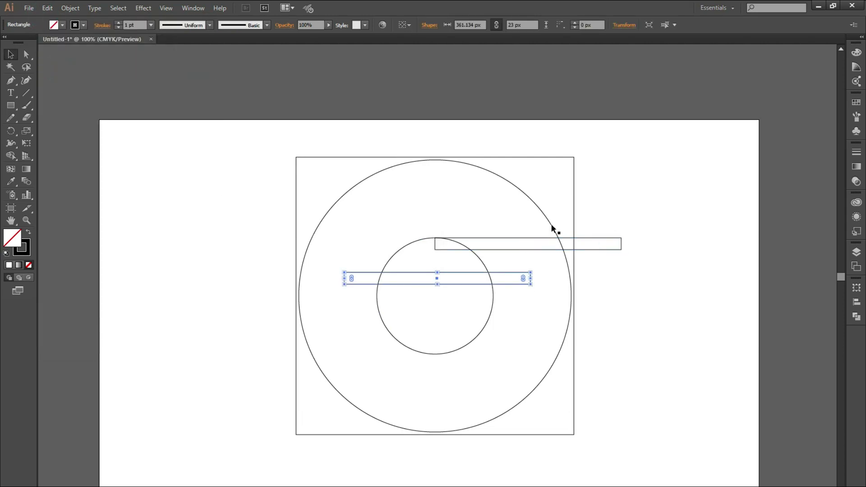
# - Rotate the copy diagonally against the inner circle and add a lower bar, pinwheel-style
pyautogui.moveTo(521, 284); pyautogui.dragTo(395, 260)
pyautogui.moveTo(214, 247); pyautogui.dragTo(250, 190)
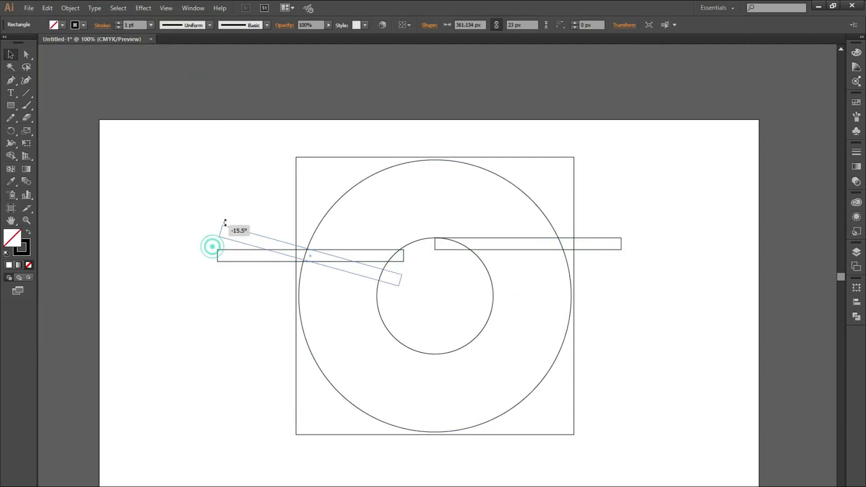
pyautogui.click(255, 220)
pyautogui.moveTo(266, 219); pyautogui.dragTo(285, 231)
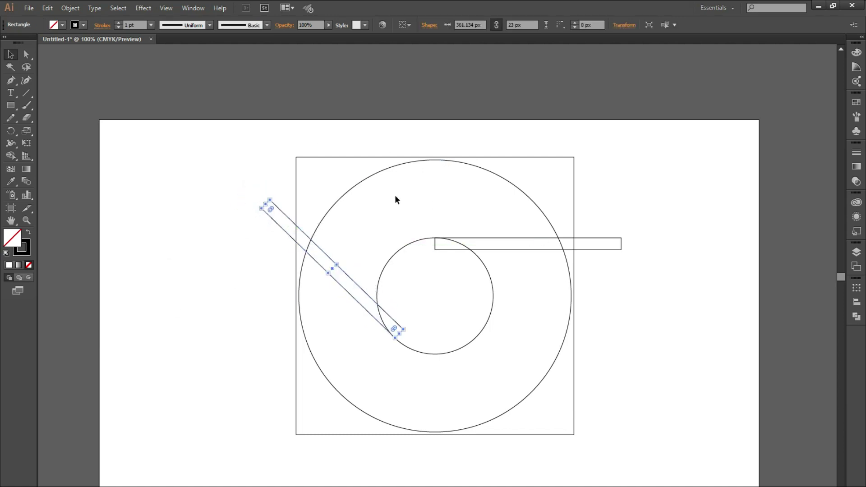
pyautogui.moveTo(615, 247)
pyautogui.mouseDown()
pyautogui.moveTo(628, 394)
pyautogui.moveTo(509, 451)
pyautogui.moveTo(413, 463)
pyautogui.mouseUp()
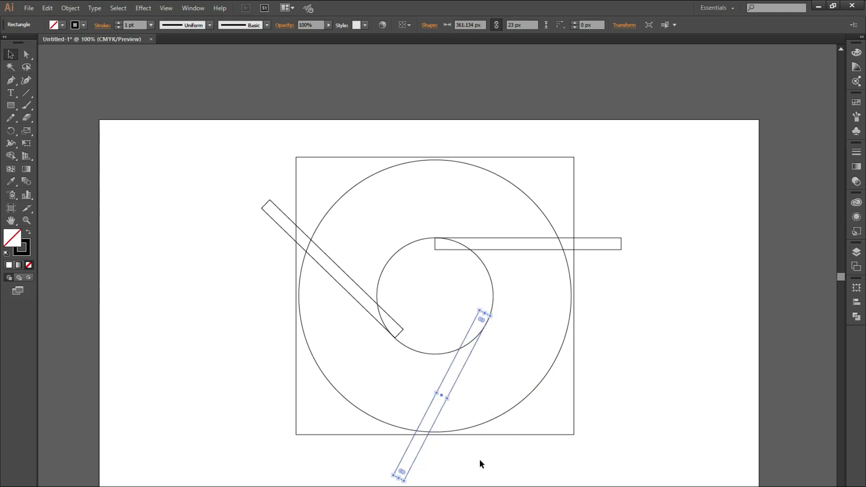
pyautogui.click(605, 98)
pyautogui.click(559, 156)
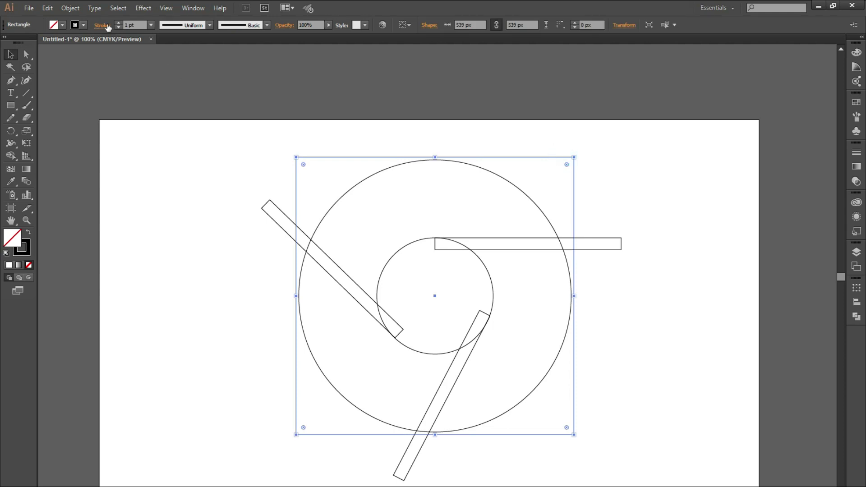
pyautogui.click(47, 8)
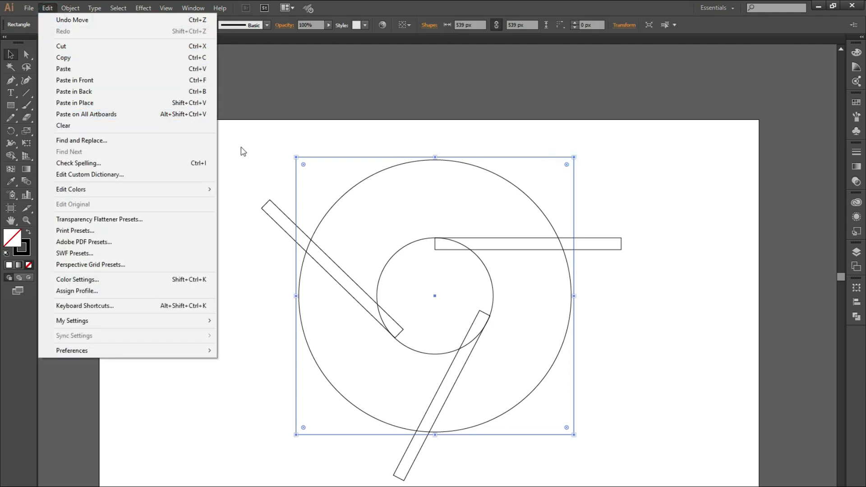
pyautogui.rightClick(569, 176)
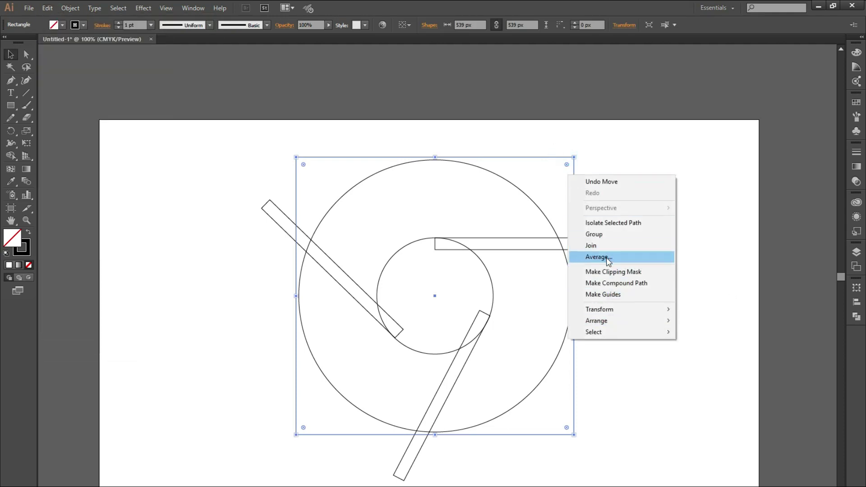
pyautogui.click(719, 182)
pyautogui.click(573, 162)
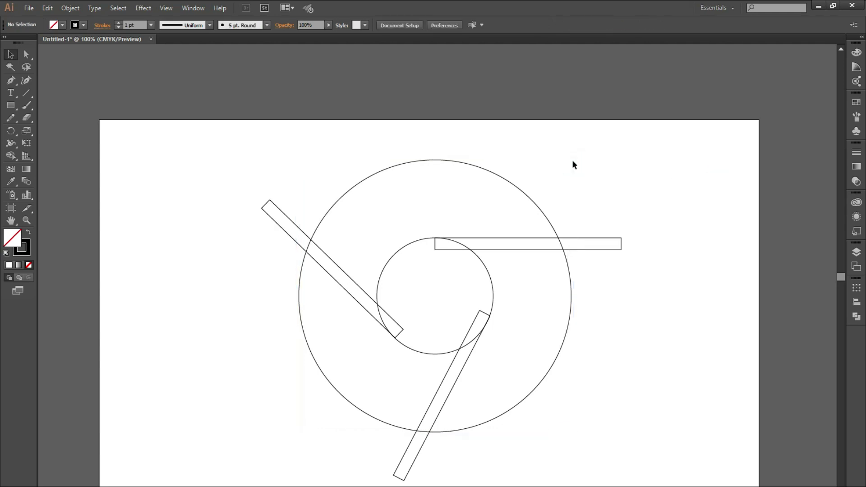
pyautogui.moveTo(648, 145); pyautogui.dragTo(270, 440)
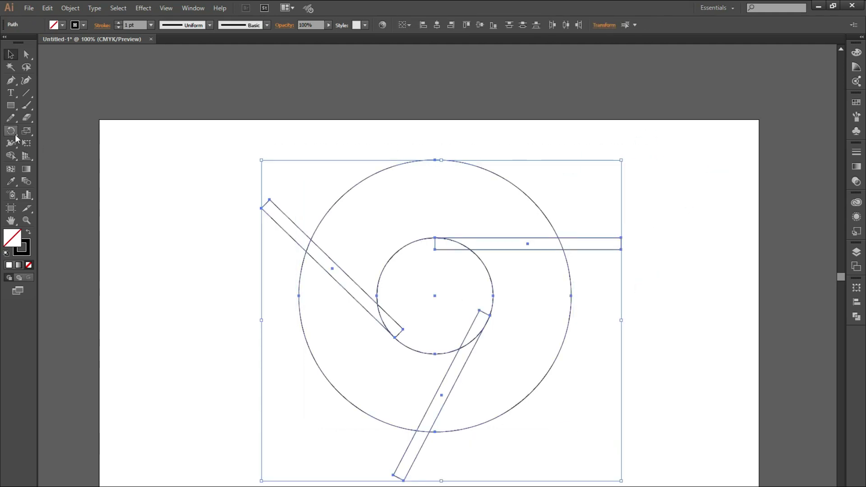
pyautogui.doubleClick(11, 240)
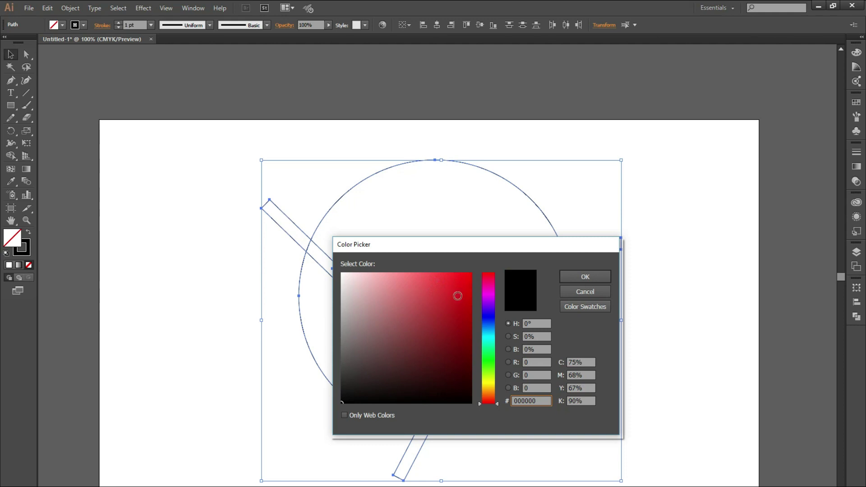
pyautogui.click(577, 275)
pyautogui.hotkey('ctrl', 'z')
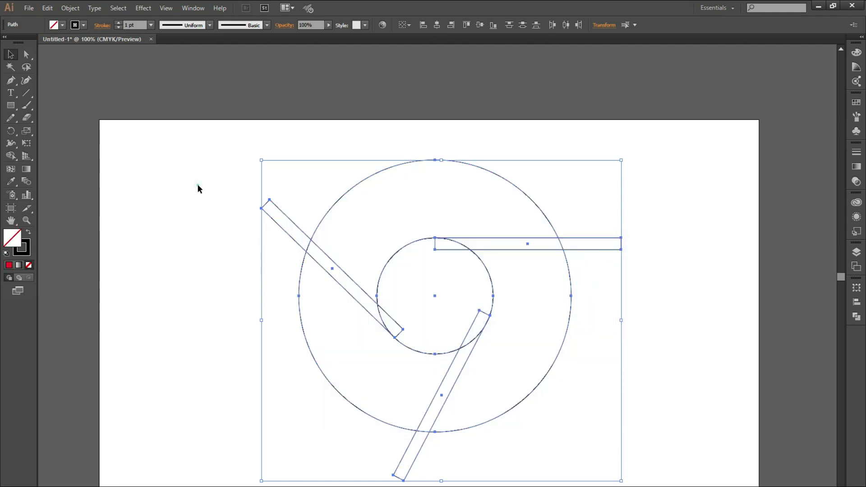
# - Use Shape Builder to fill the top ring region red, lower-left green and right yellow
pyautogui.click(11, 156)
pyautogui.click(401, 195)
pyautogui.click(57, 28)
pyautogui.click(32, 45)
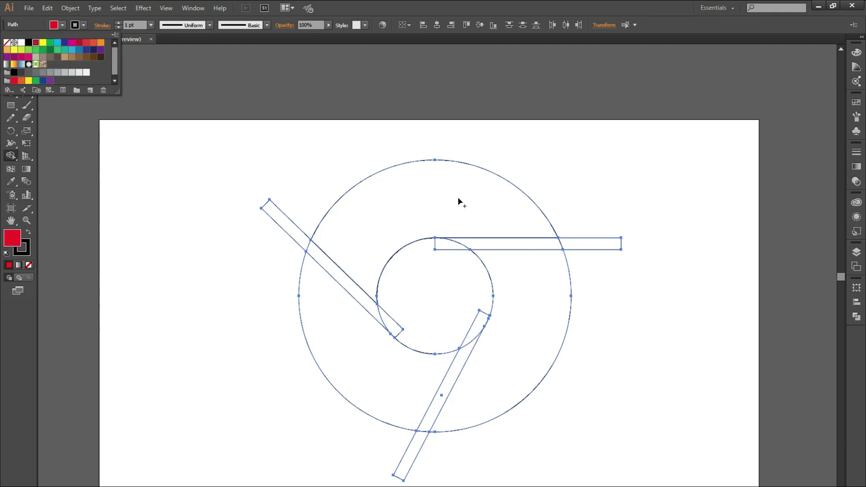
pyautogui.click(412, 209)
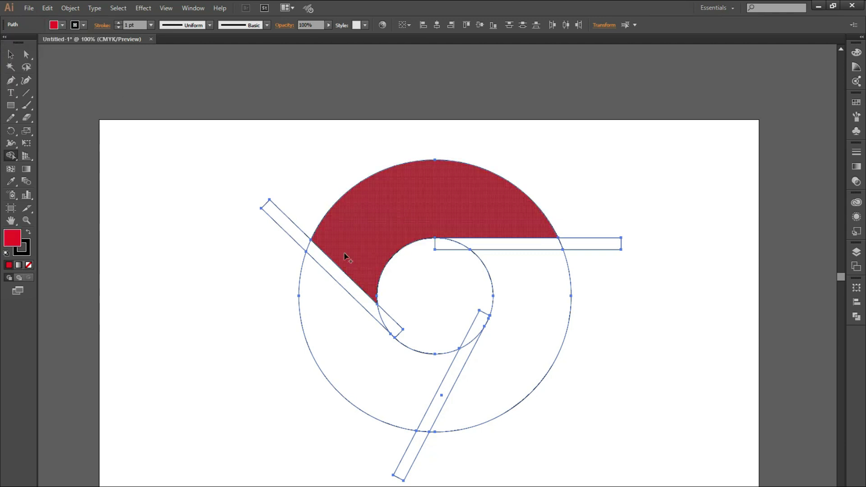
pyautogui.click(62, 26)
pyautogui.click(356, 358)
pyautogui.click(63, 25)
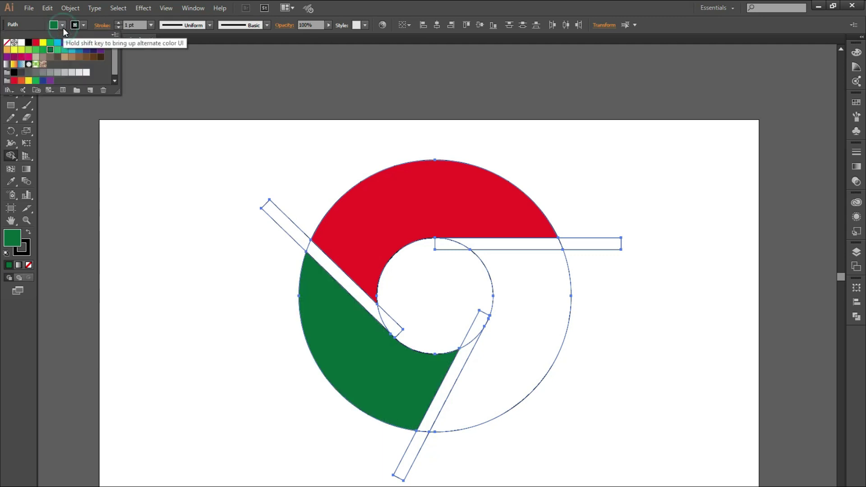
pyautogui.click(43, 42)
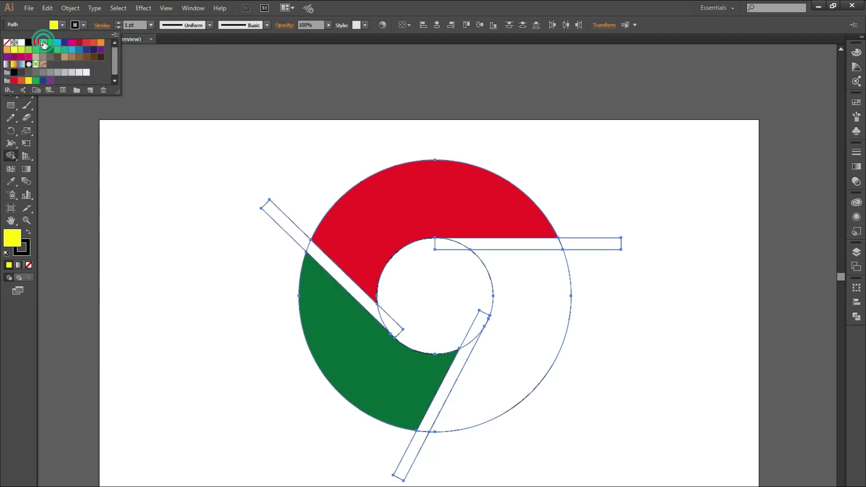
pyautogui.click(504, 365)
# - Delete the three leftover bar pieces between and below the segments
pyautogui.click(11, 54)
pyautogui.click(646, 290)
pyautogui.click(608, 240)
pyautogui.press('Delete')
pyautogui.click(277, 201)
pyautogui.press('Delete')
pyautogui.click(407, 467)
pyautogui.press('Delete')
# - Set the stroke of all three ring segments to None and inspect the clean shapes
pyautogui.moveTo(659, 153); pyautogui.dragTo(371, 357)
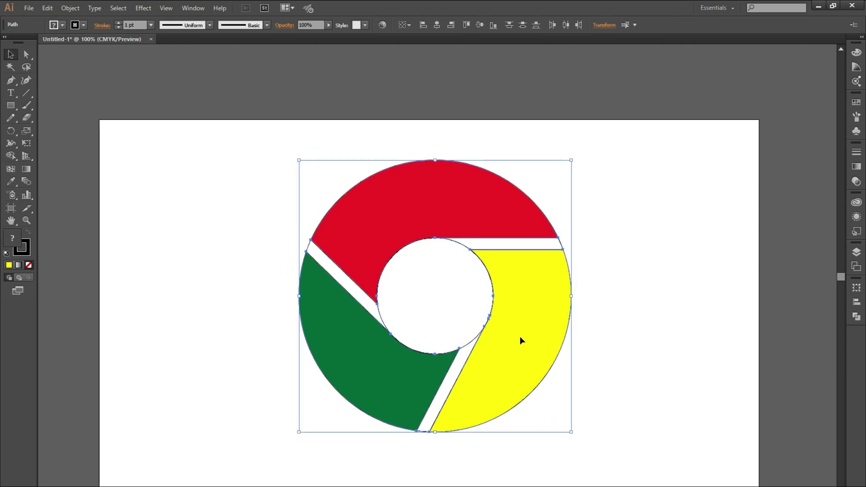
pyautogui.click(23, 248)
pyautogui.click(28, 265)
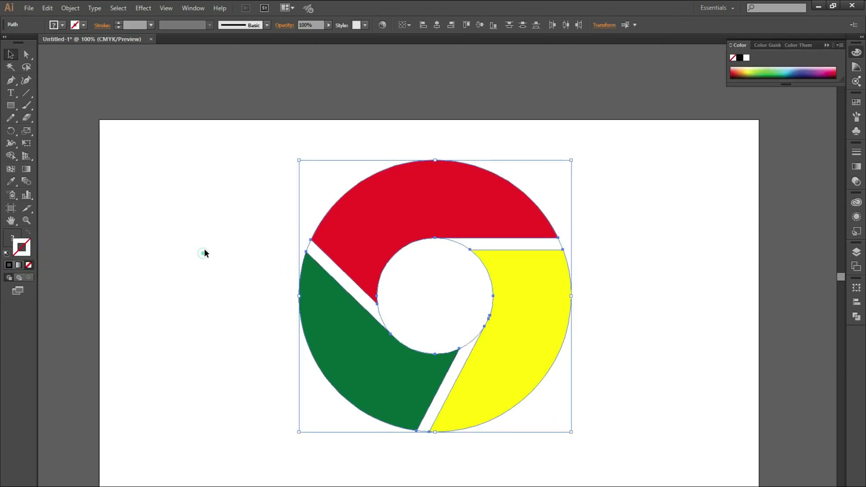
pyautogui.click(211, 262)
pyautogui.moveTo(498, 328); pyautogui.dragTo(635, 338)
pyautogui.hotkey('ctrl', 'z')
pyautogui.moveTo(460, 221); pyautogui.dragTo(464, 151)
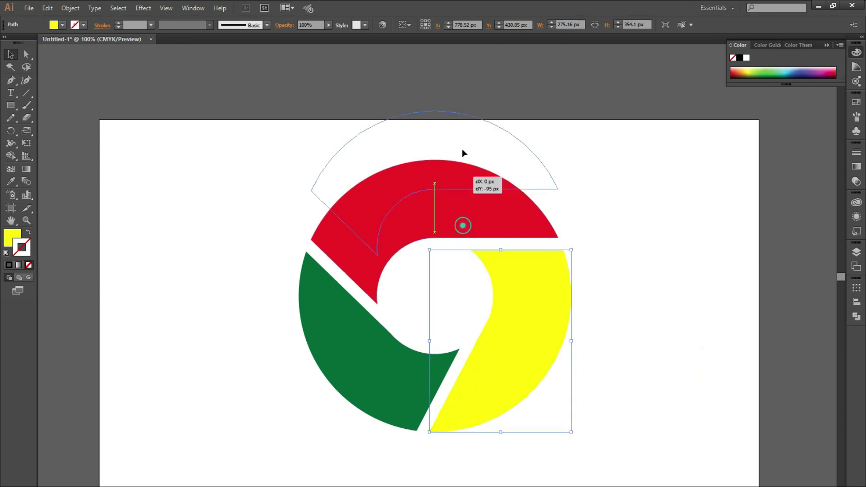
pyautogui.hotkey('ctrl', 'z')
pyautogui.click(337, 400)
pyautogui.click(685, 323)
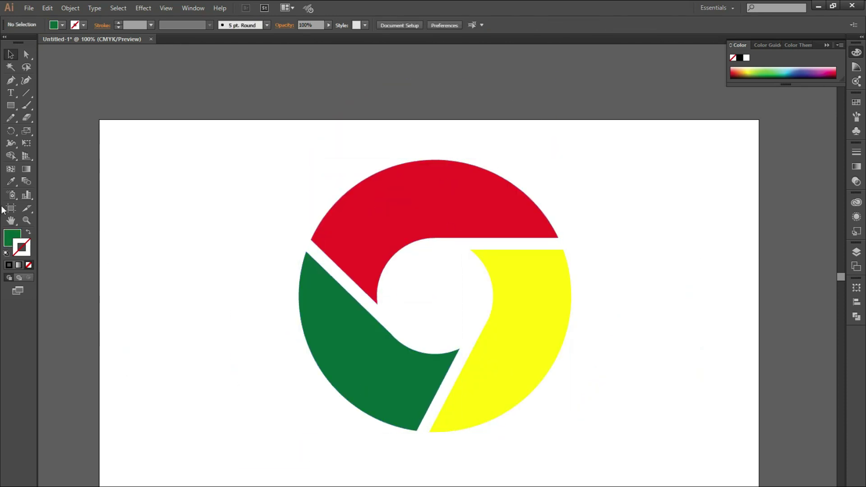
# - Draw a small circle at the logo centre and fill it blue
pyautogui.moveTo(11, 105); pyautogui.dragTo(50, 131)
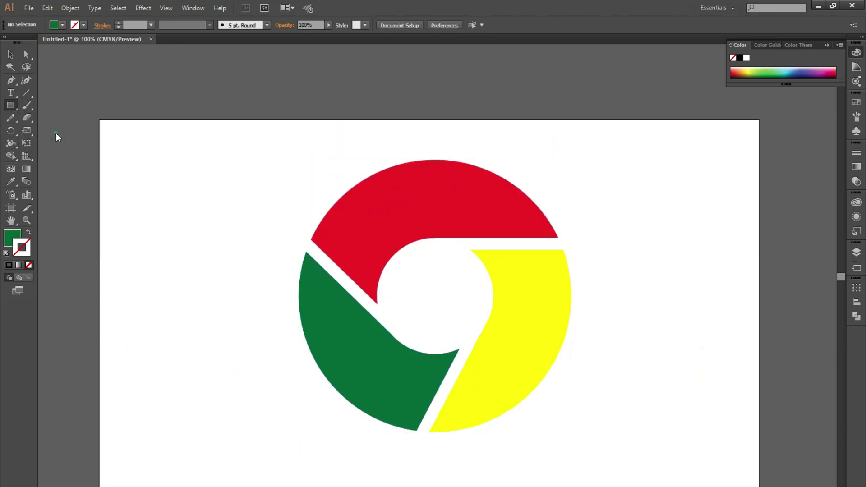
pyautogui.moveTo(433, 298); pyautogui.dragTo(477, 340)
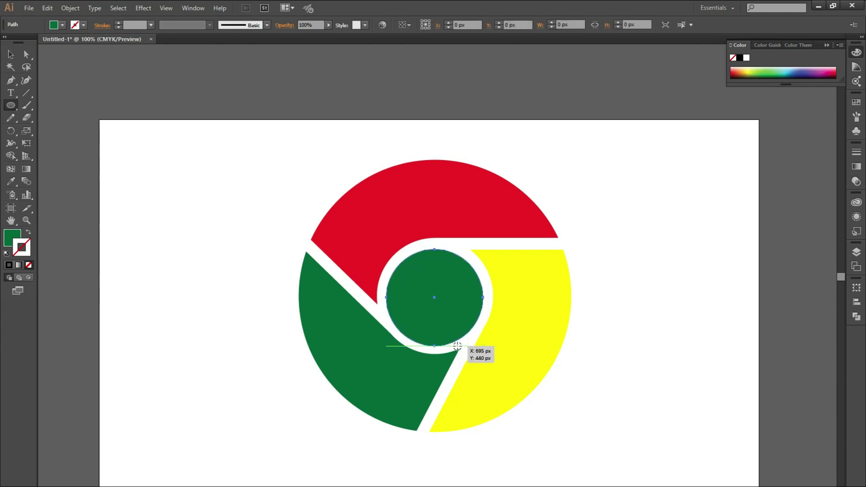
pyautogui.press('v')
pyautogui.doubleClick(12, 237)
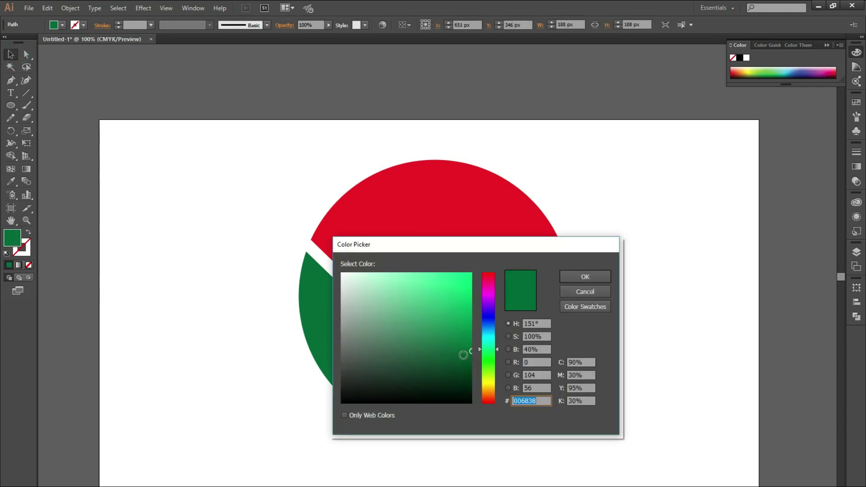
pyautogui.click(489, 330)
pyautogui.click(464, 288)
pyautogui.click(548, 277)
pyautogui.click(585, 276)
# - Apply a white-to-black linear gradient fill to the top red segment
pyautogui.click(656, 281)
pyautogui.click(534, 207)
pyautogui.click(857, 167)
pyautogui.click(740, 160)
pyautogui.click(663, 178)
# - Make the gradient radial with dark red stops, brightening the left stop to vivid red
pyautogui.doubleClick(826, 224)
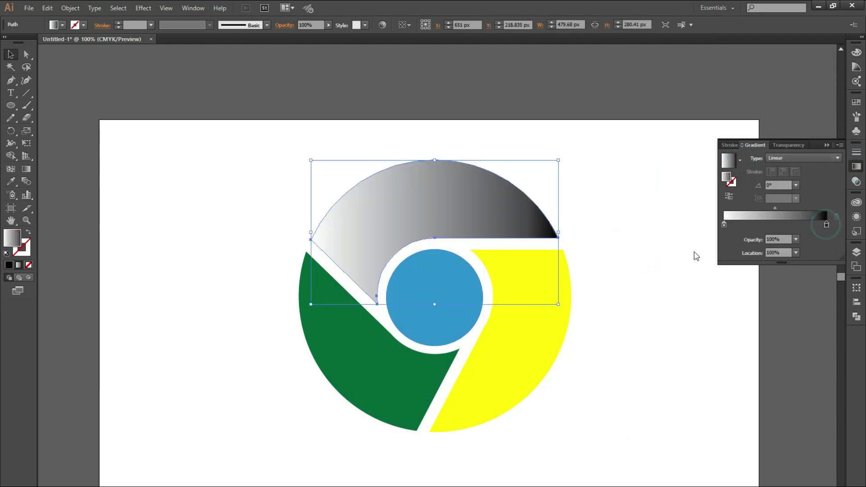
pyautogui.click(817, 329)
pyautogui.moveTo(749, 305)
pyautogui.mouseDown()
pyautogui.moveTo(775, 303)
pyautogui.moveTo(758, 302)
pyautogui.mouseUp()
pyautogui.doubleClick(724, 224)
pyautogui.click(818, 328)
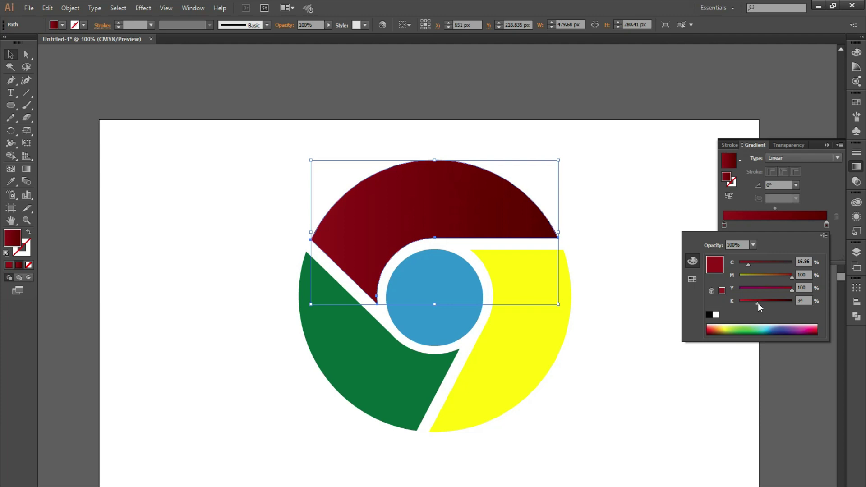
pyautogui.click(797, 159)
pyautogui.click(794, 183)
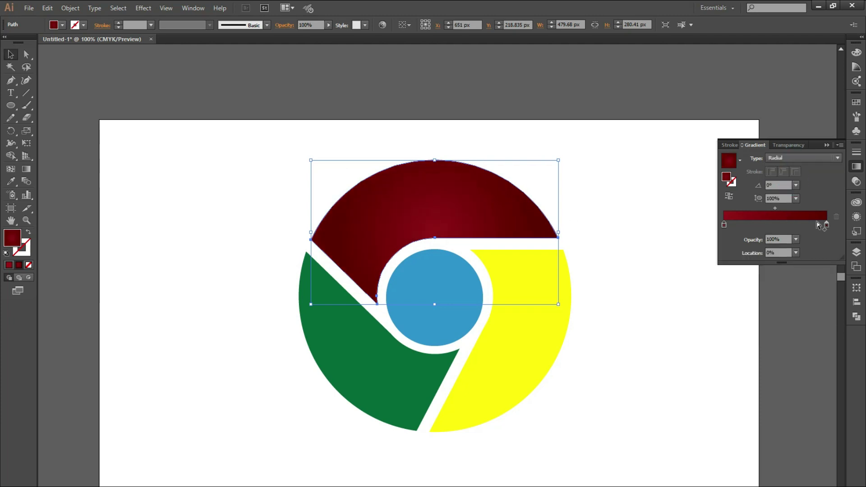
pyautogui.doubleClick(725, 225)
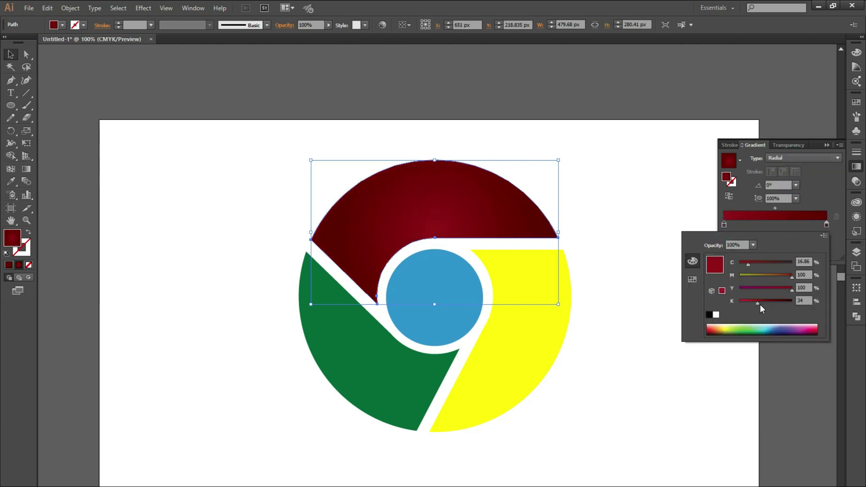
pyautogui.moveTo(759, 302); pyautogui.dragTo(740, 302)
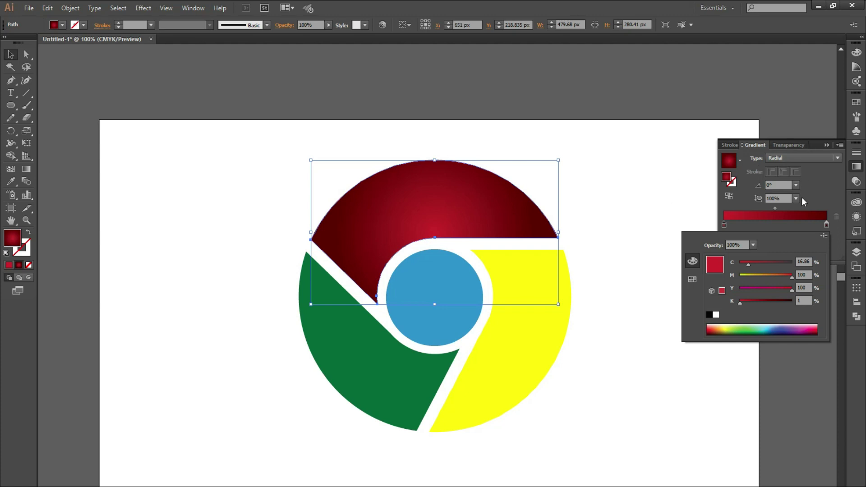
pyautogui.click(624, 179)
# - Enlarge the radial gradient and move its centre to the segment's inner edge
pyautogui.click(26, 169)
pyautogui.moveTo(432, 235); pyautogui.dragTo(433, 231)
pyautogui.moveTo(531, 232); pyautogui.dragTo(570, 234)
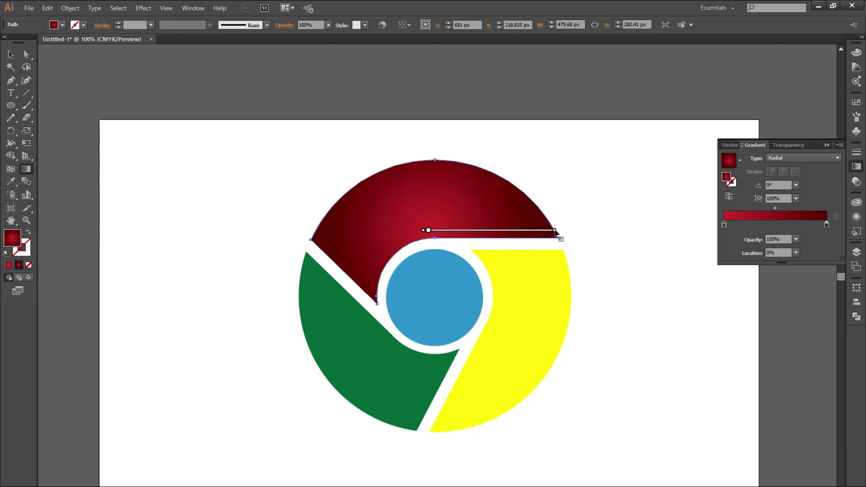
pyautogui.moveTo(467, 231); pyautogui.dragTo(461, 245)
pyautogui.click(10, 54)
# - Give the green segment a radial gradient fill
pyautogui.click(354, 367)
pyautogui.click(740, 160)
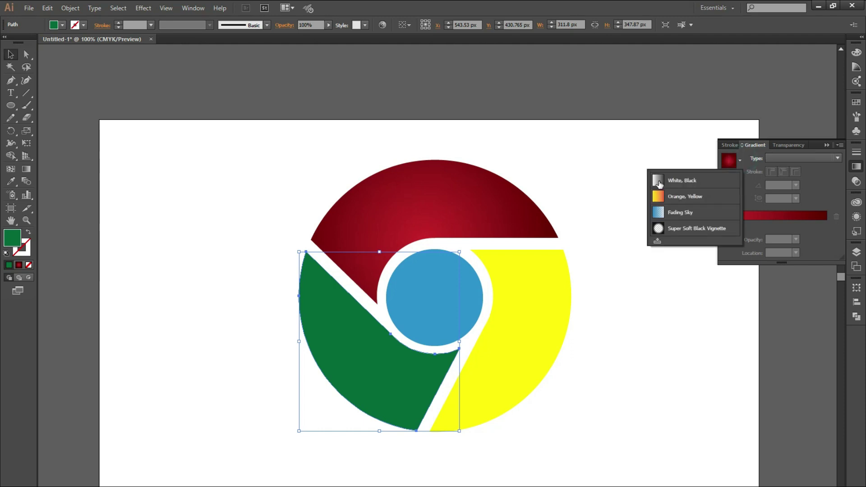
pyautogui.click(666, 179)
pyautogui.click(803, 158)
# - Set the gradient stops to dark green and bright pure green
pyautogui.click(803, 170)
pyautogui.click(827, 225)
pyautogui.doubleClick(827, 225)
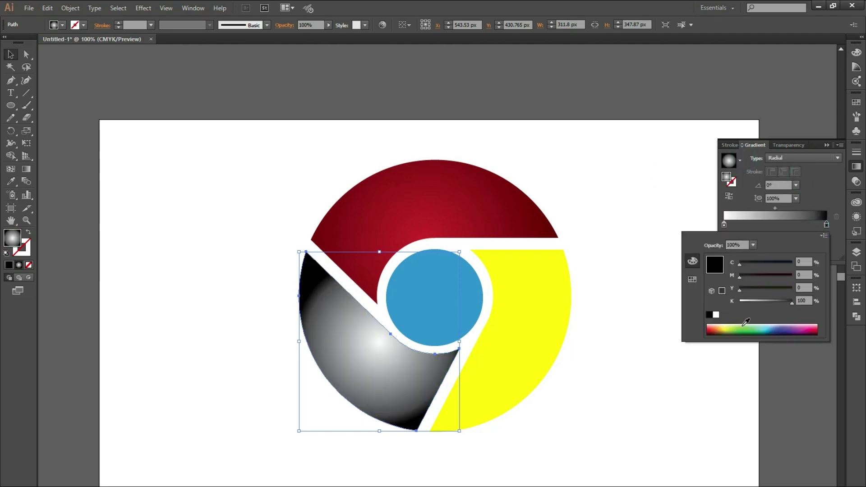
pyautogui.click(749, 330)
pyautogui.moveTo(759, 301); pyautogui.dragTo(771, 302)
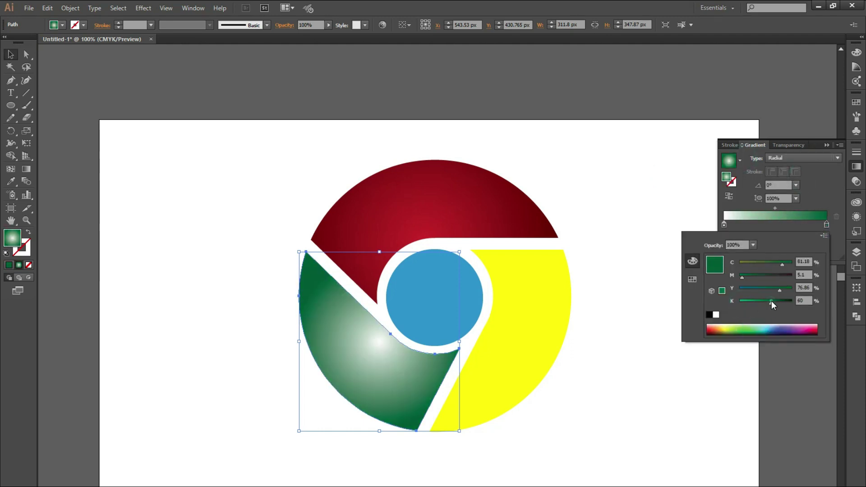
pyautogui.doubleClick(724, 225)
pyautogui.click(743, 332)
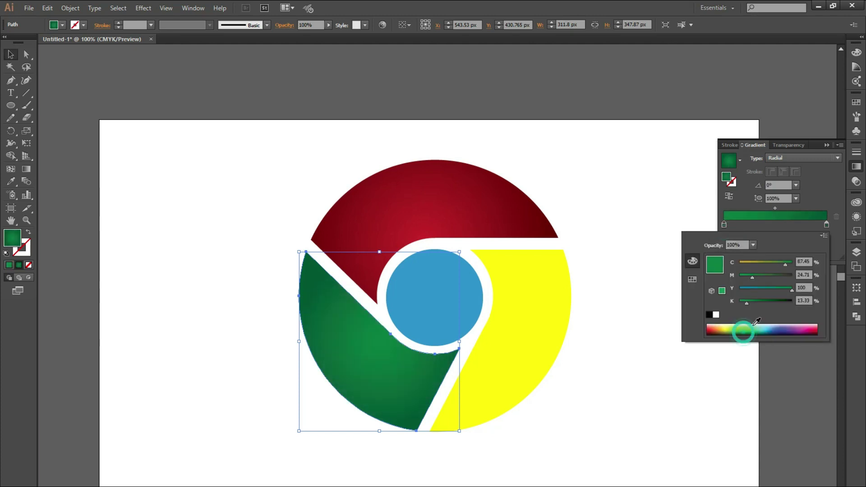
pyautogui.moveTo(738, 301); pyautogui.dragTo(736, 276)
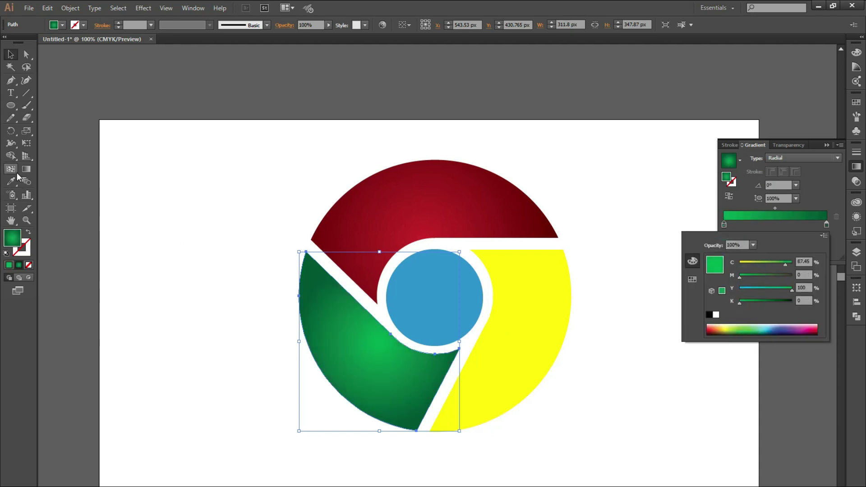
pyautogui.click(29, 167)
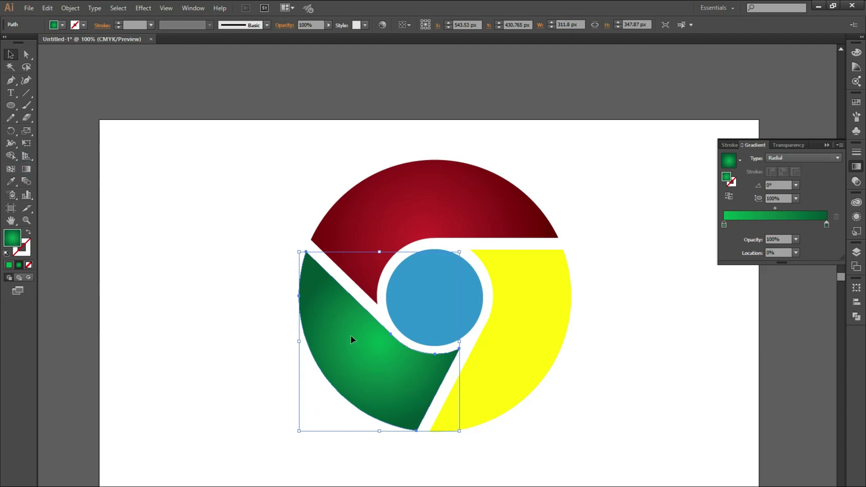
# - Position the green radial highlight near the inner edge, fading to dark green outward
pyautogui.click(26, 168)
pyautogui.moveTo(384, 351); pyautogui.dragTo(499, 350)
pyautogui.moveTo(411, 352); pyautogui.dragTo(422, 343)
pyautogui.moveTo(509, 341); pyautogui.dragTo(490, 339)
pyautogui.moveTo(418, 341); pyautogui.dragTo(424, 344)
pyautogui.doubleClick(725, 225)
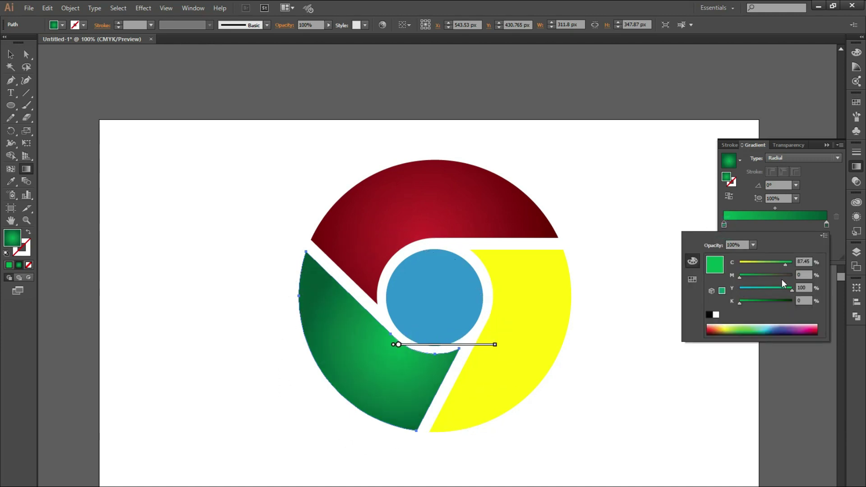
pyautogui.doubleClick(11, 54)
# - Apply the White, Black gradient preset to the yellow segment as a radial gradient
pyautogui.click(495, 342)
pyautogui.click(538, 305)
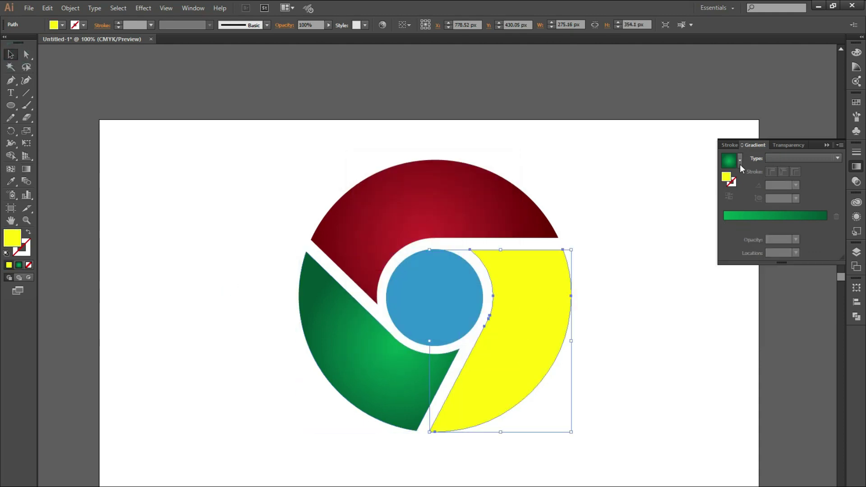
pyautogui.click(740, 160)
pyautogui.click(665, 180)
pyautogui.doubleClick(827, 224)
pyautogui.click(804, 158)
pyautogui.click(803, 175)
# - Recolour the gradient stops: yellow at the centre, orange at the outer end
pyautogui.doubleClick(826, 224)
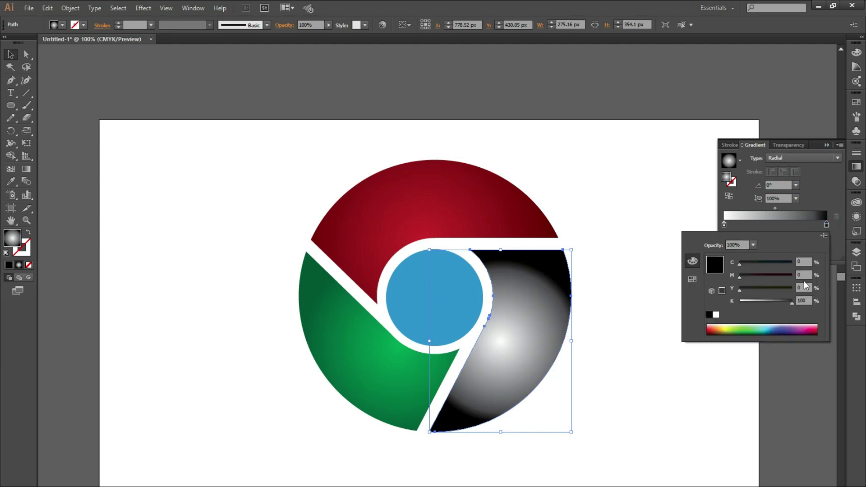
pyautogui.click(722, 329)
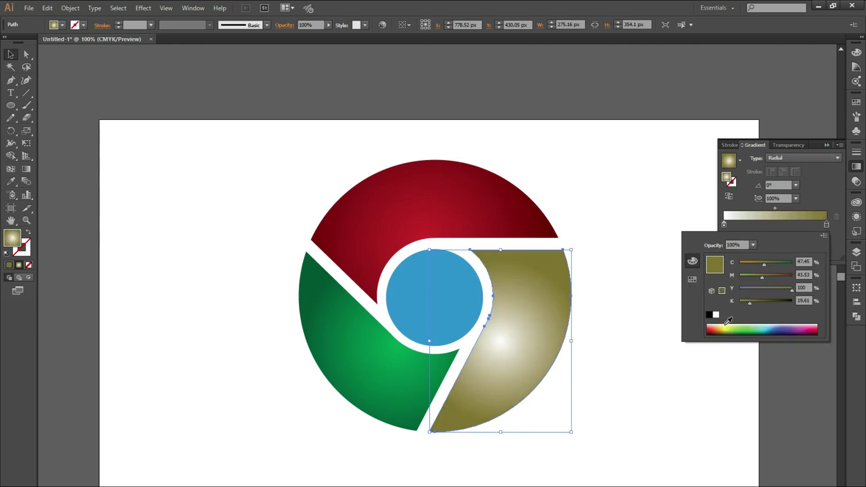
pyautogui.click(728, 326)
pyautogui.moveTo(750, 278)
pyautogui.mouseDown()
pyautogui.moveTo(784, 277)
pyautogui.moveTo(792, 290)
pyautogui.mouseUp()
pyautogui.doubleClick(724, 224)
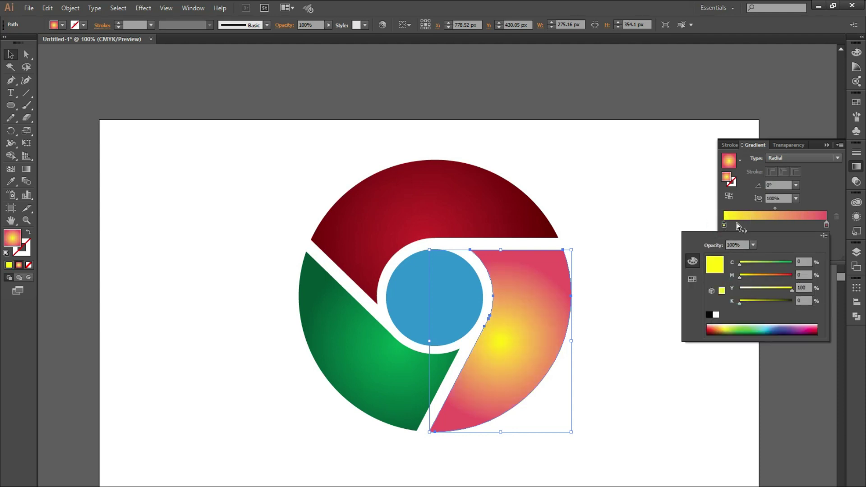
pyautogui.doubleClick(827, 224)
pyautogui.click(719, 329)
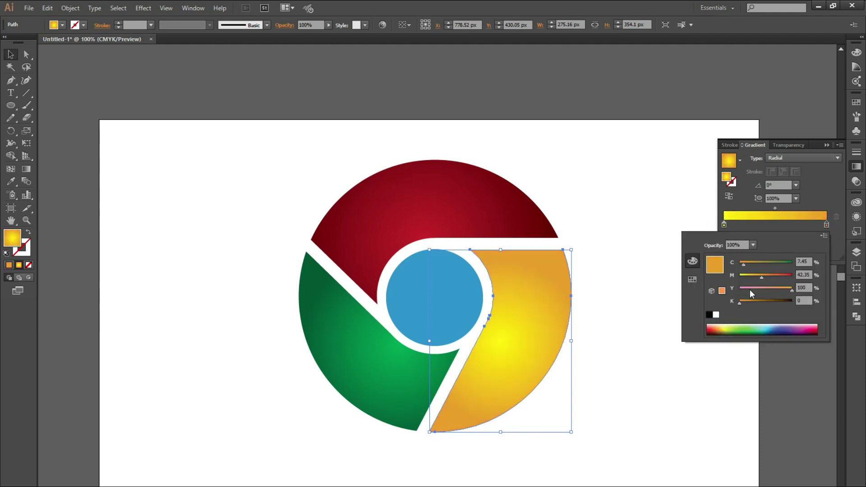
pyautogui.moveTo(771, 278); pyautogui.dragTo(772, 277)
# - Move the radial gradient's bright centre onto the segment's inner edge
pyautogui.press('g')
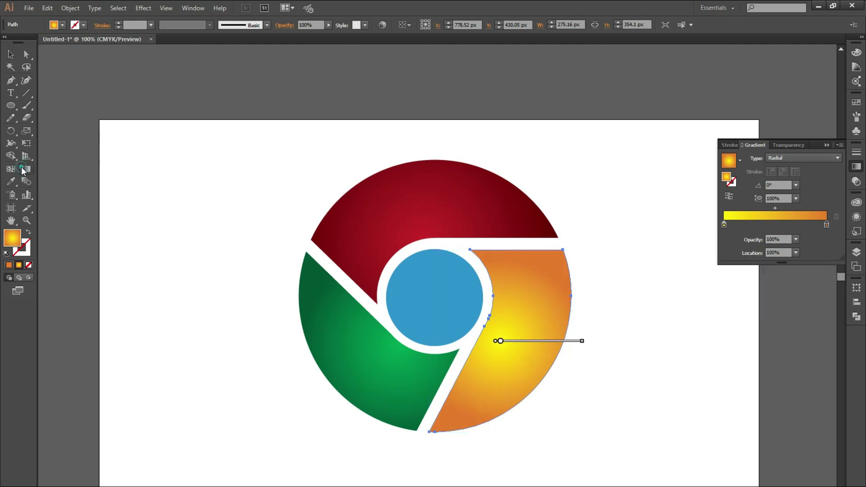
pyautogui.moveTo(534, 339); pyautogui.dragTo(552, 315)
pyautogui.click(594, 317)
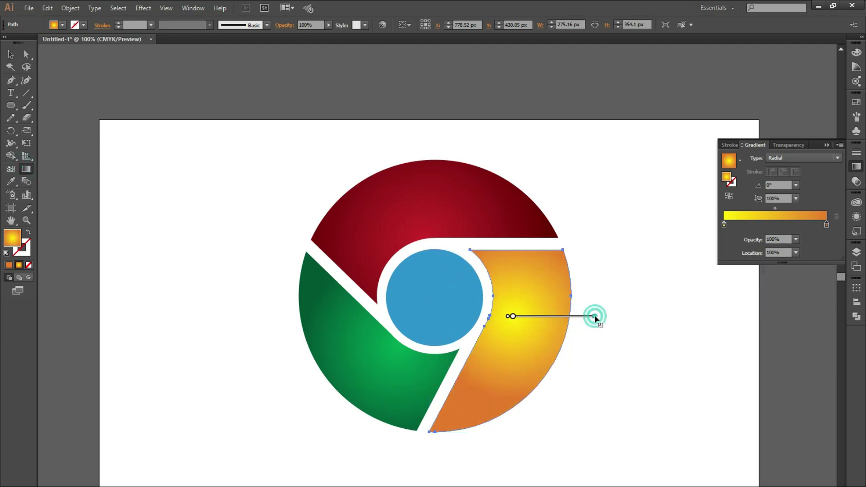
pyautogui.moveTo(570, 325); pyautogui.dragTo(552, 322)
pyautogui.click(823, 145)
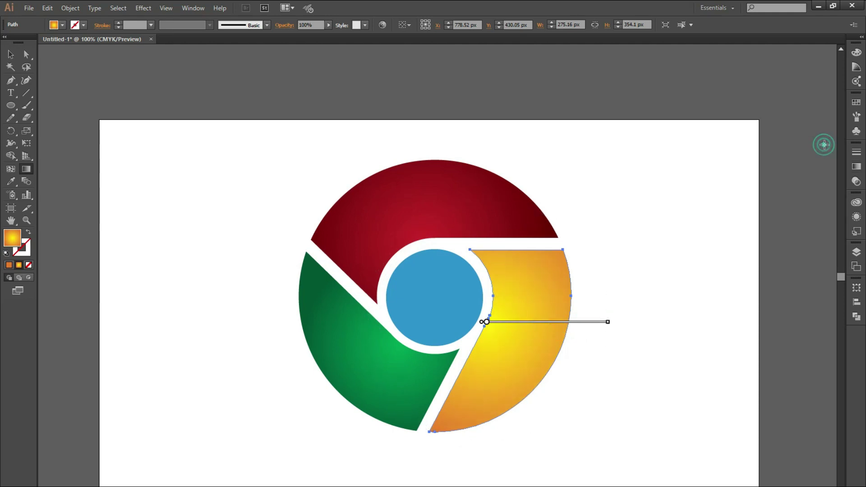
# - Fill the centre circle with the White, Black preset as a radial gradient
pyautogui.click(11, 54)
pyautogui.click(454, 307)
pyautogui.click(856, 167)
pyautogui.click(742, 161)
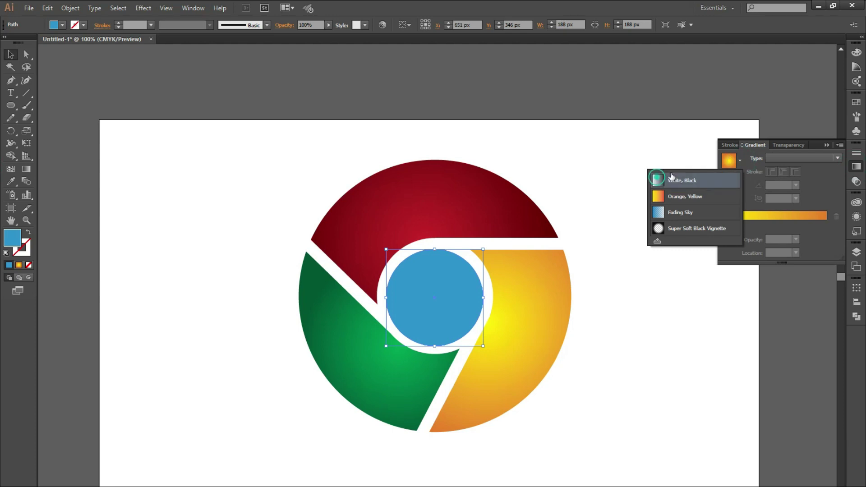
pyautogui.click(677, 180)
pyautogui.click(812, 158)
pyautogui.click(776, 182)
# - Recolour both gradient stops teal, dark teal outside and lighter teal inside
pyautogui.doubleClick(827, 226)
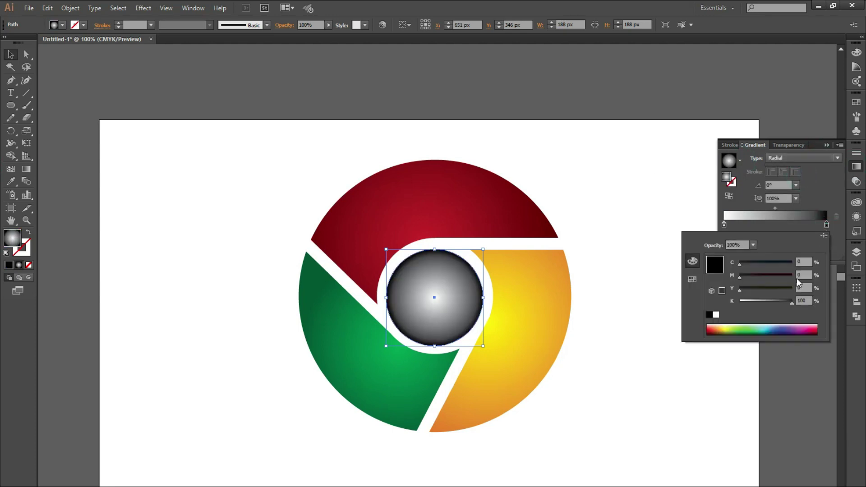
pyautogui.click(769, 331)
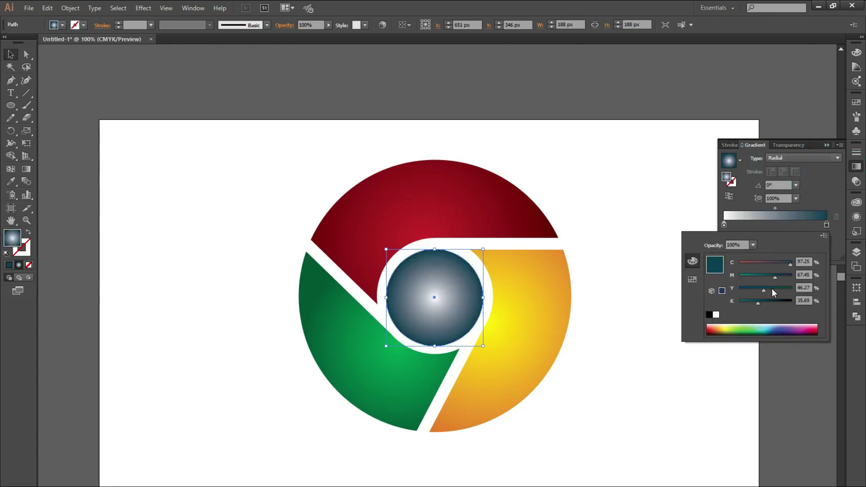
pyautogui.doubleClick(725, 225)
pyautogui.click(767, 330)
pyautogui.moveTo(779, 275); pyautogui.dragTo(739, 279)
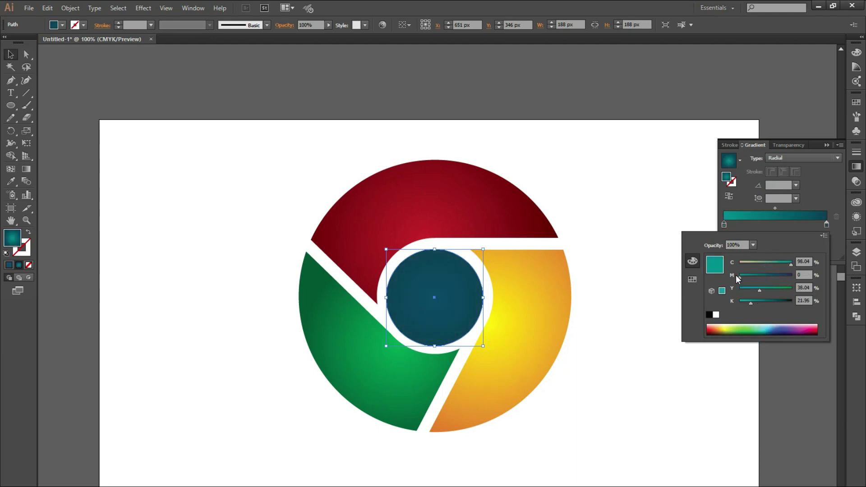
pyautogui.click(827, 145)
# - Scale the whole logo down slightly and reposition it on the page
pyautogui.click(666, 178)
pyautogui.moveTo(647, 124); pyautogui.dragTo(255, 460)
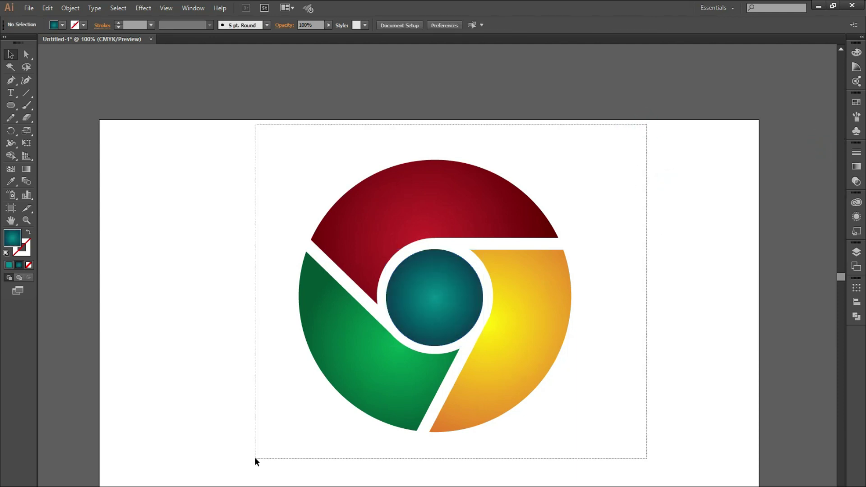
pyautogui.moveTo(570, 162); pyautogui.dragTo(539, 200)
pyautogui.moveTo(513, 323); pyautogui.dragTo(547, 322)
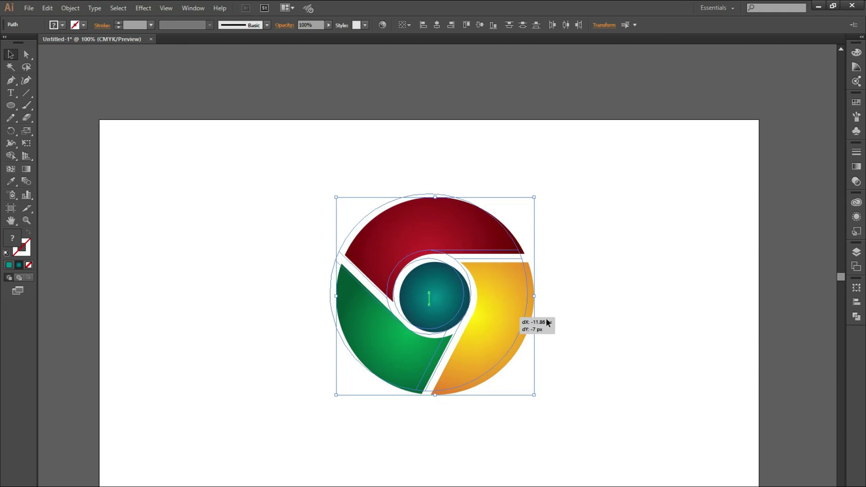
pyautogui.click(622, 282)
pyautogui.scroll(2, 429, 222)
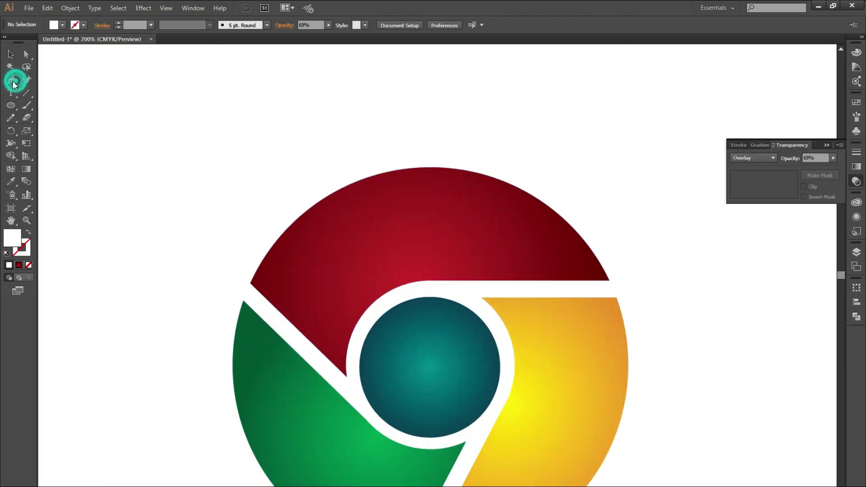
# - Draw a white crescent highlight along the top of the red segment with the Pen tool
pyautogui.click(265, 272)
pyautogui.moveTo(575, 245); pyautogui.dragTo(753, 402)
pyautogui.moveTo(575, 245)
pyautogui.mouseDown()
pyautogui.moveTo(488, 221)
pyautogui.moveTo(499, 232)
pyautogui.mouseUp()
pyautogui.moveTo(265, 272); pyautogui.dragTo(214, 323)
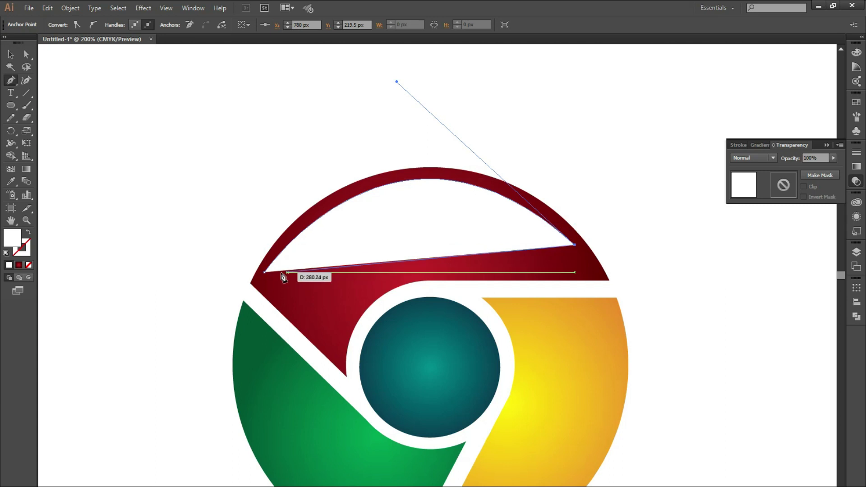
pyautogui.press('.')
pyautogui.press('v')
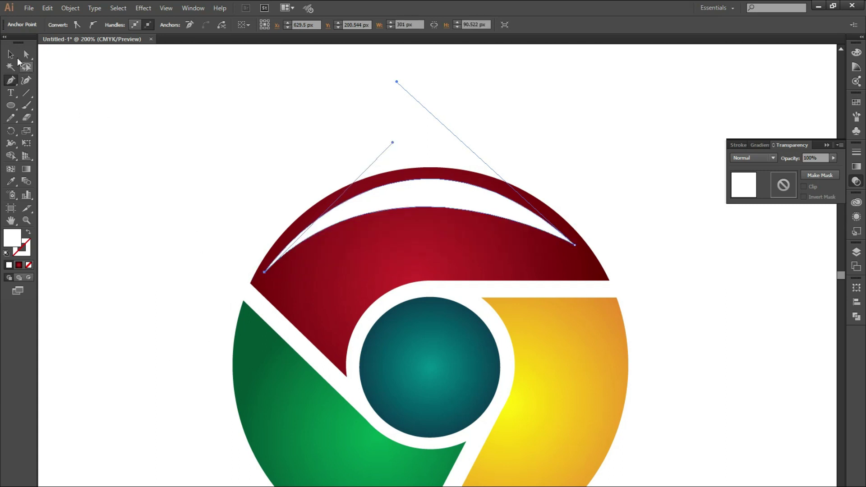
pyautogui.click(205, 110)
pyautogui.moveTo(397, 183); pyautogui.dragTo(433, 193)
pyautogui.hotkey('ctrl', '-')
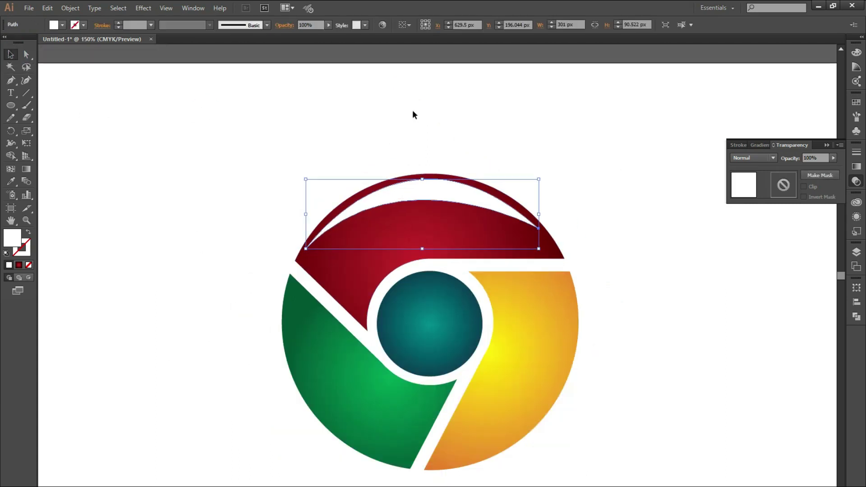
# - Apply a Gaussian Blur of about 24.7 px to the highlight
pyautogui.click(143, 8)
pyautogui.moveTo(190, 180)
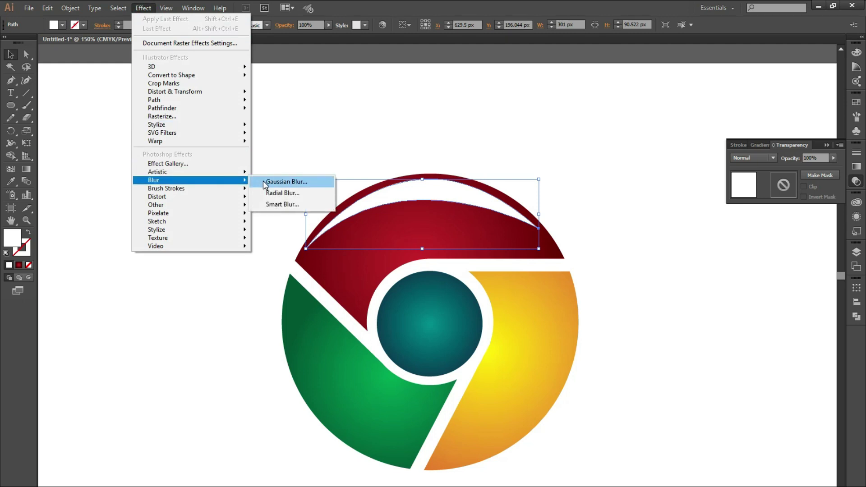
pyautogui.click(289, 182)
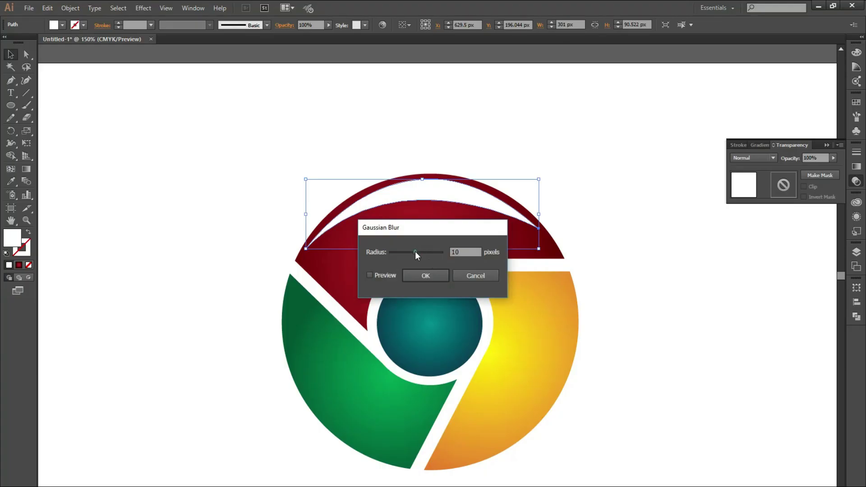
pyautogui.moveTo(415, 251); pyautogui.dragTo(422, 252)
pyautogui.click(381, 275)
pyautogui.click(424, 274)
pyautogui.click(549, 225)
# - Set the highlight's blend mode to Lighten at 52% opacity
pyautogui.click(498, 209)
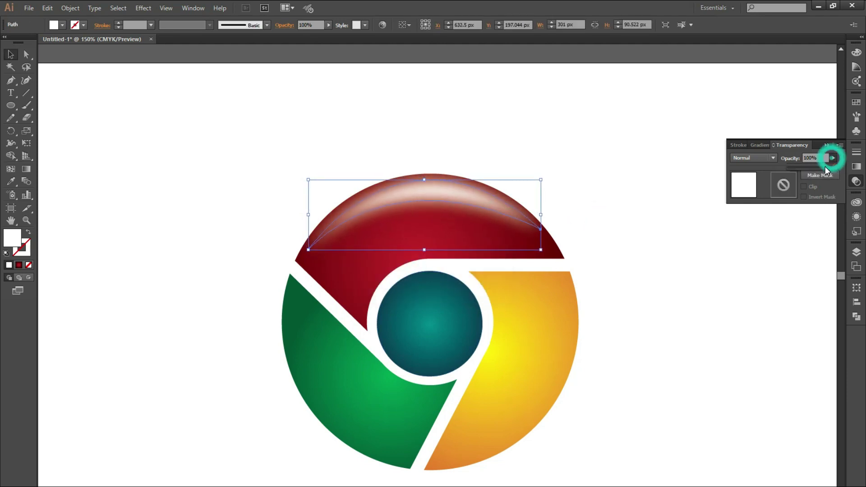
pyautogui.moveTo(827, 168); pyautogui.dragTo(820, 169)
pyautogui.click(773, 158)
pyautogui.click(756, 255)
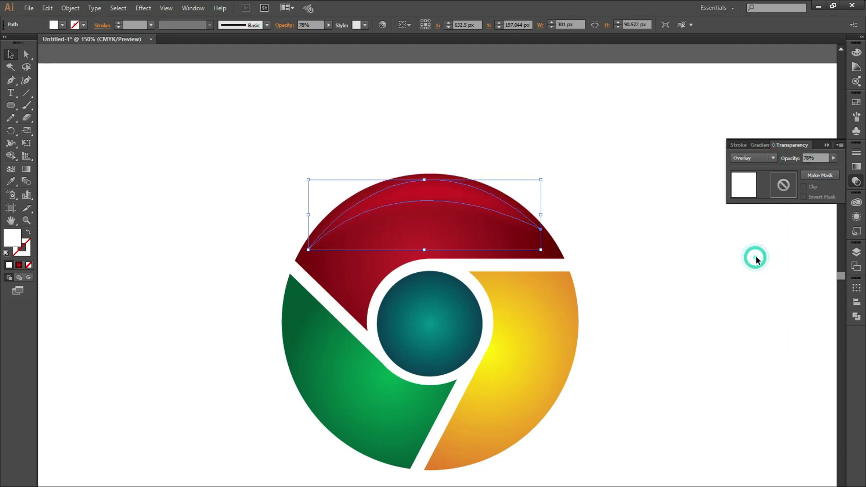
pyautogui.click(663, 171)
pyautogui.hotkey('ctrl', 'z')
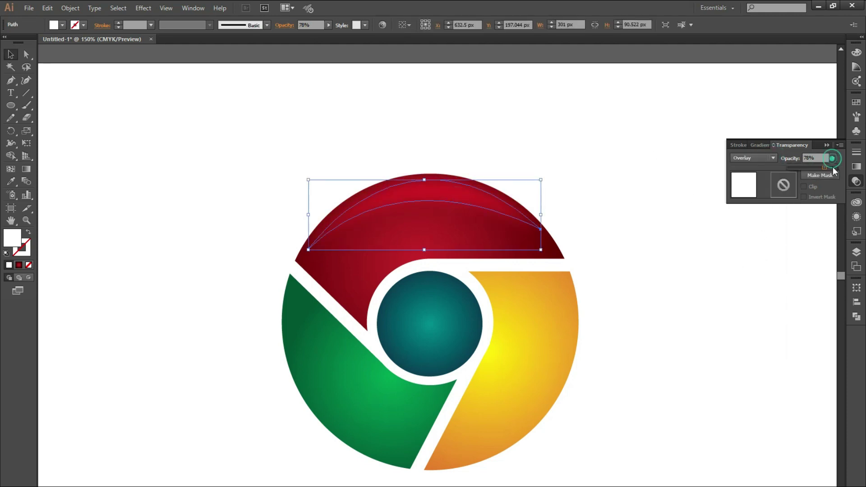
pyautogui.click(758, 157)
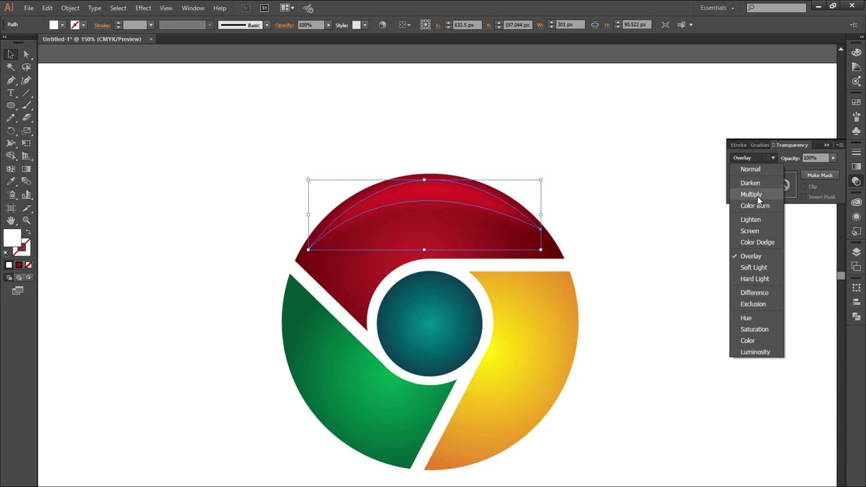
pyautogui.click(757, 195)
pyautogui.click(757, 161)
pyautogui.click(757, 220)
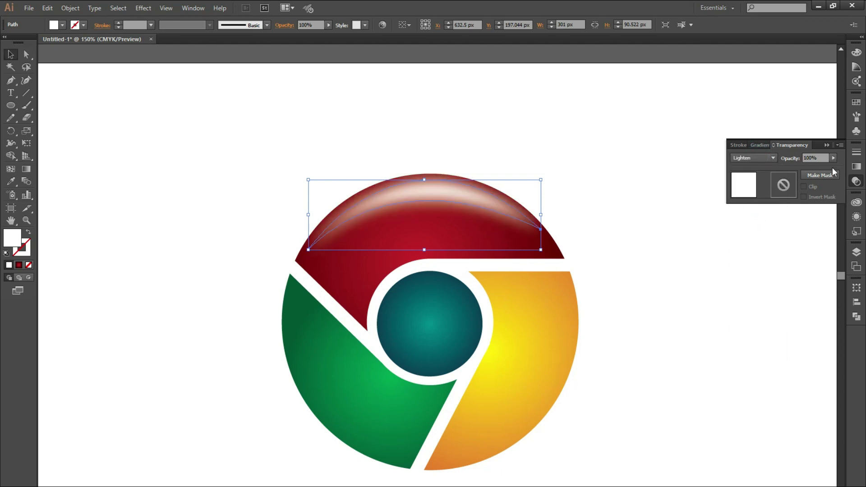
pyautogui.moveTo(834, 158); pyautogui.dragTo(810, 166)
pyautogui.click(704, 294)
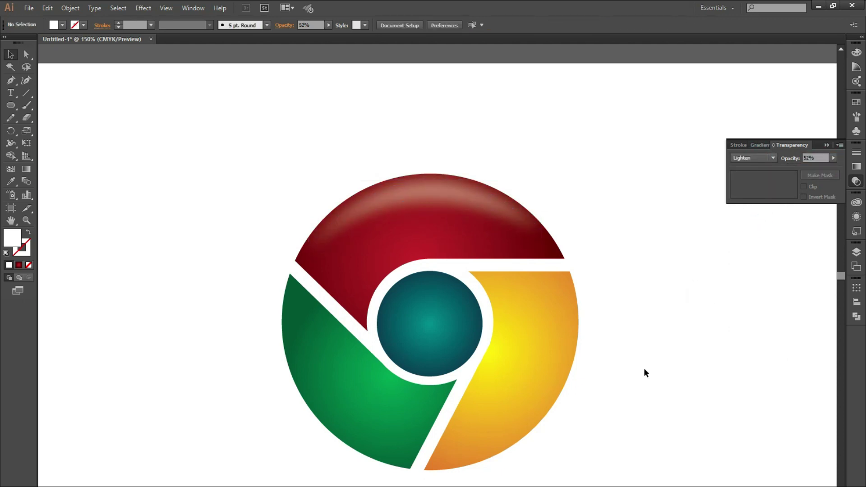
# - Copy the highlight onto the green segment, rotated and shrunk to fit its edge
pyautogui.scroll(-1, 620, 331)
pyautogui.scroll(1, 669, 337)
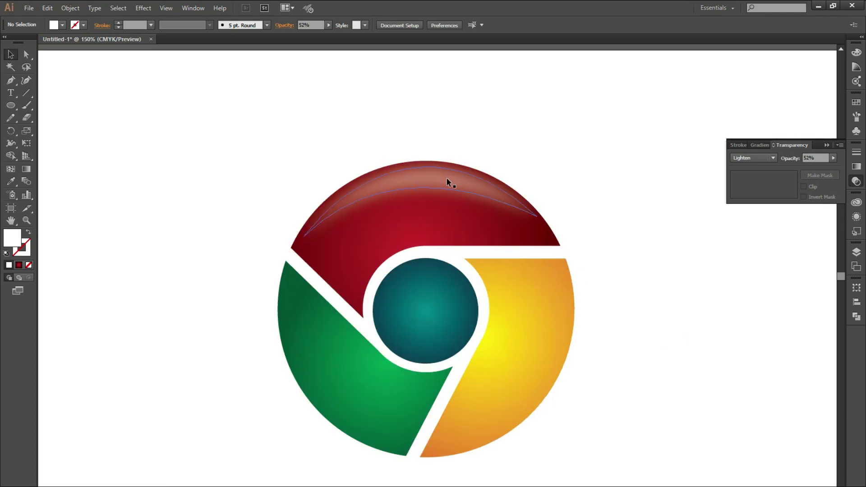
pyautogui.keyDown('alt'); pyautogui.moveTo(447, 182); pyautogui.dragTo(350, 374); pyautogui.keyUp('alt')
pyautogui.moveTo(446, 433)
pyautogui.mouseDown()
pyautogui.moveTo(305, 421)
pyautogui.moveTo(329, 400)
pyautogui.mouseUp()
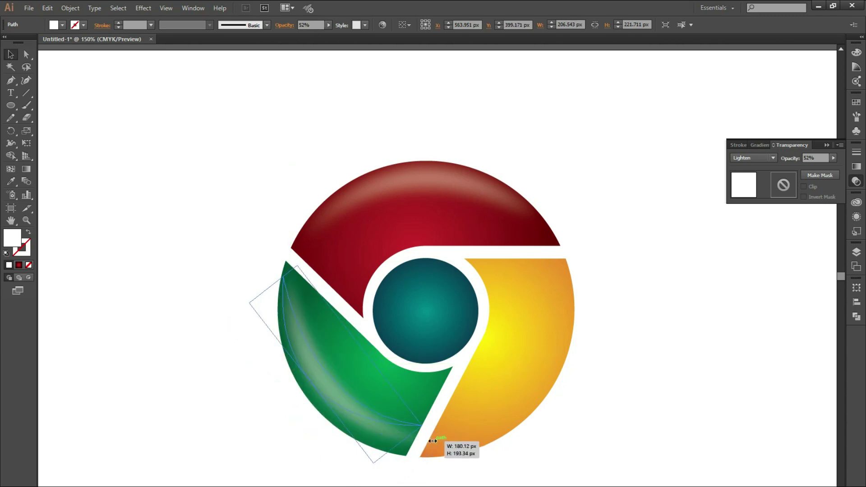
pyautogui.moveTo(447, 444); pyautogui.dragTo(381, 437)
# - Copy the highlight onto the yellow segment, rotated along its outer edge
pyautogui.moveTo(434, 410); pyautogui.dragTo(551, 391)
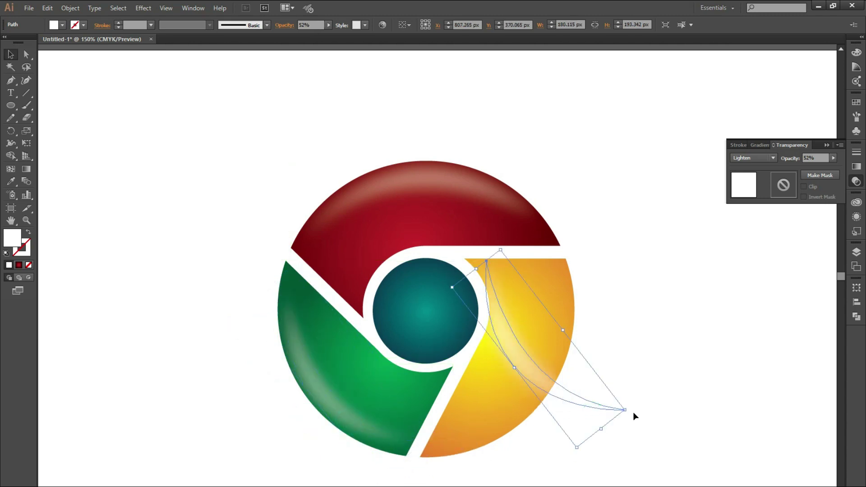
pyautogui.moveTo(629, 409)
pyautogui.mouseDown()
pyautogui.moveTo(547, 342)
pyautogui.moveTo(553, 334)
pyautogui.mouseUp()
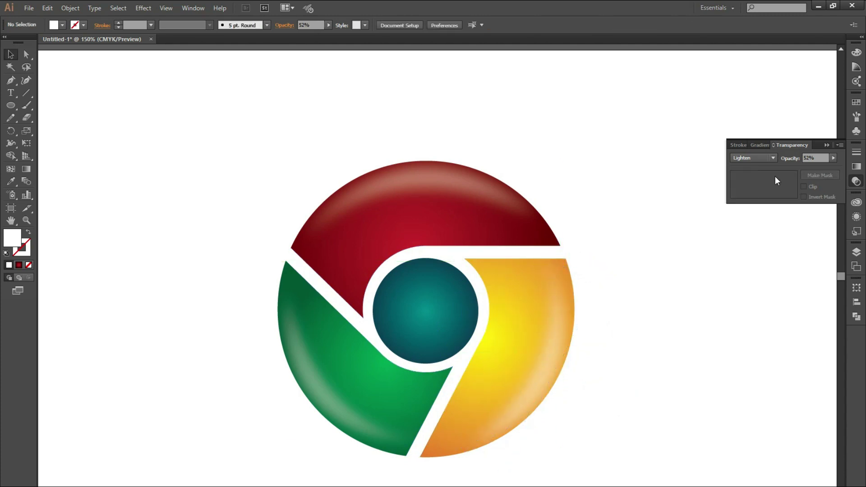
pyautogui.click(779, 235)
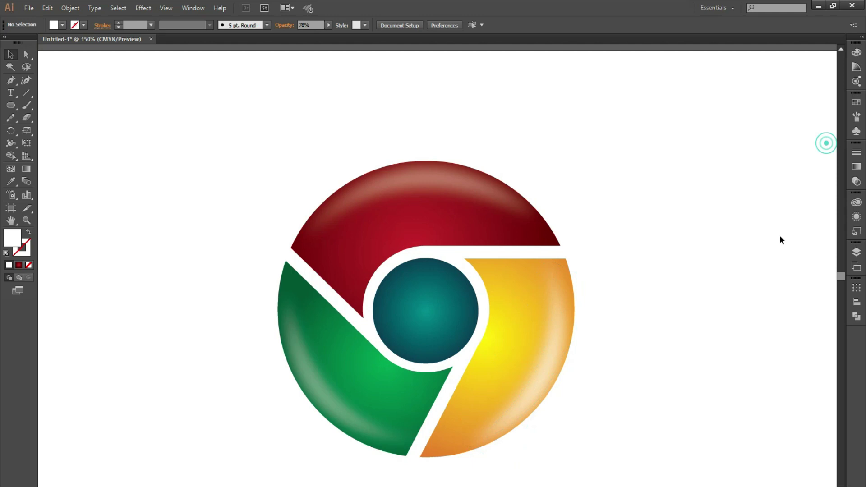
pyautogui.scroll(-2, 587, 271)
pyautogui.scroll(2, 613, 306)
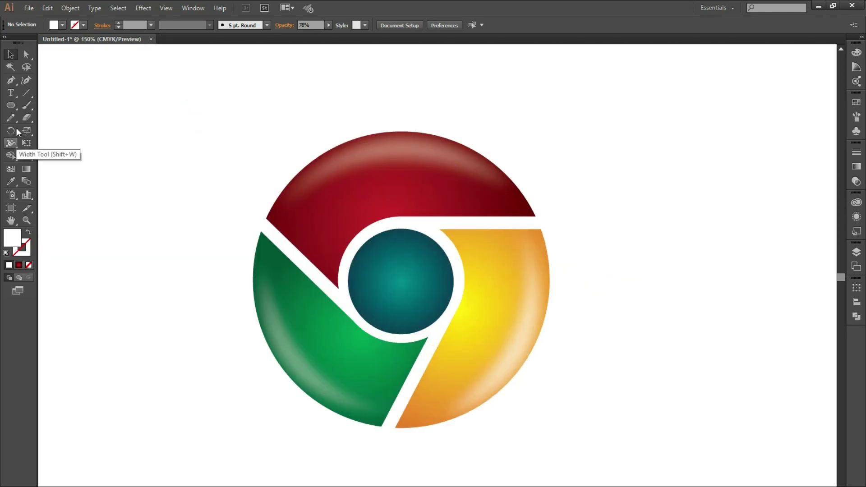
# - Group the logo pieces and draw a large circle offset over its upper half
pyautogui.moveTo(545, 122); pyautogui.dragTo(233, 440)
pyautogui.hotkey('ctrl', 'g')
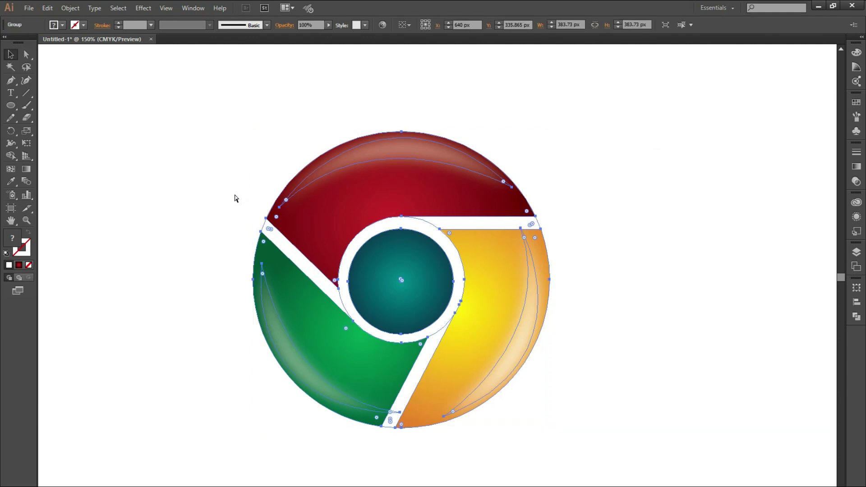
pyautogui.press('l')
pyautogui.moveTo(332, 200)
pyautogui.mouseDown()
pyautogui.moveTo(445, 260)
pyautogui.moveTo(496, 364)
pyautogui.mouseUp()
pyautogui.click(10, 54)
pyautogui.moveTo(402, 152)
pyautogui.mouseDown()
pyautogui.moveTo(436, 136)
pyautogui.moveTo(429, 124)
pyautogui.mouseUp()
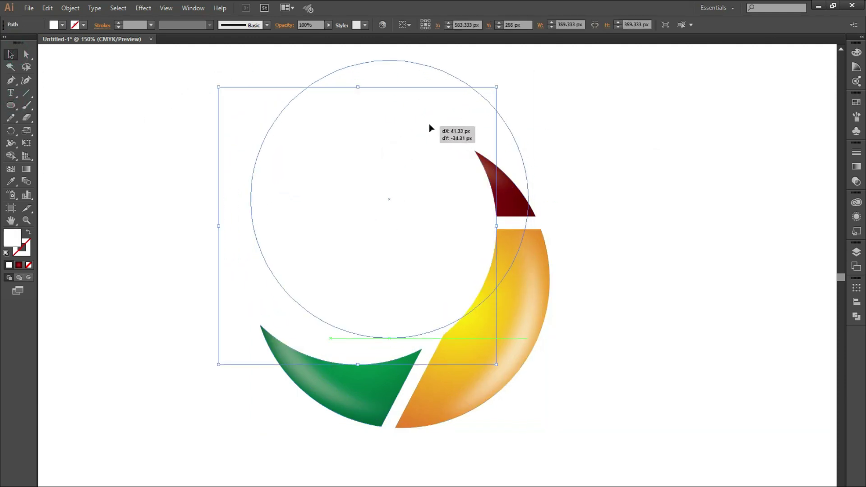
# - Use the Shape Builder to remove the circle's excess, keeping the top overlap
pyautogui.hotkey('ctrl', 'a')
pyautogui.click(10, 155)
pyautogui.keyDown('alt'); pyautogui.click(332, 97); pyautogui.keyUp('alt')
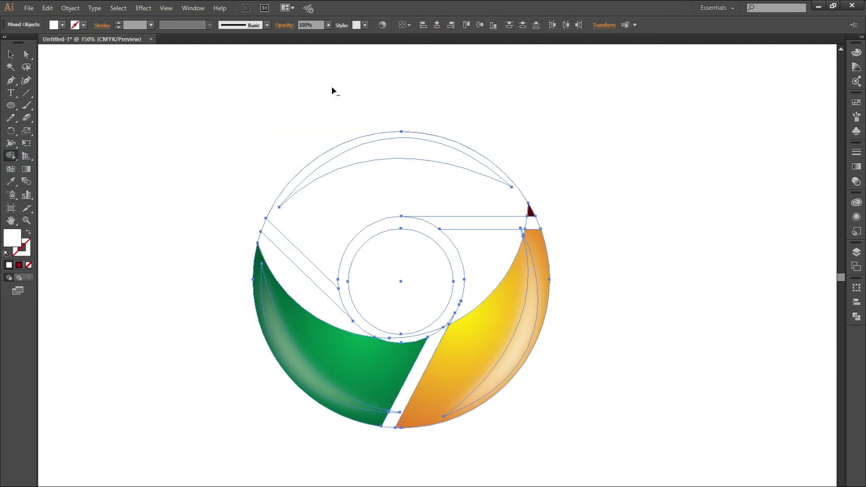
pyautogui.click(10, 55)
# - Set the white shine shape to 41% opacity with Overlay blend mode
pyautogui.click(374, 185)
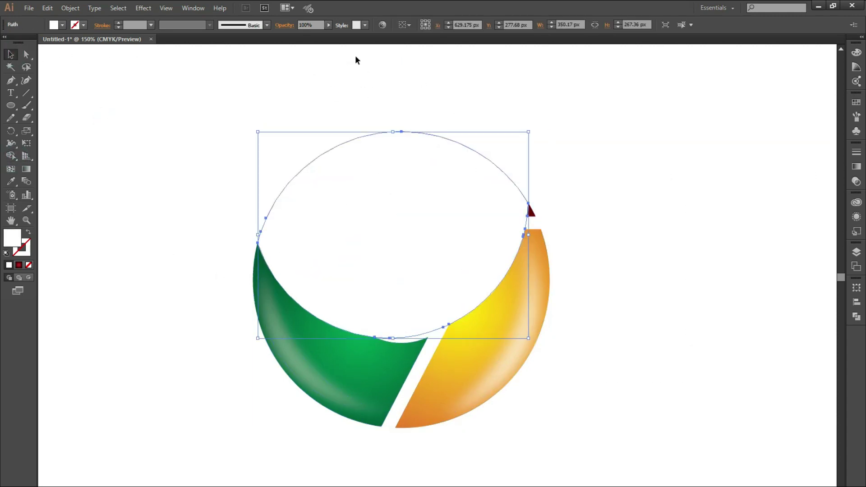
pyautogui.moveTo(299, 34); pyautogui.dragTo(303, 34)
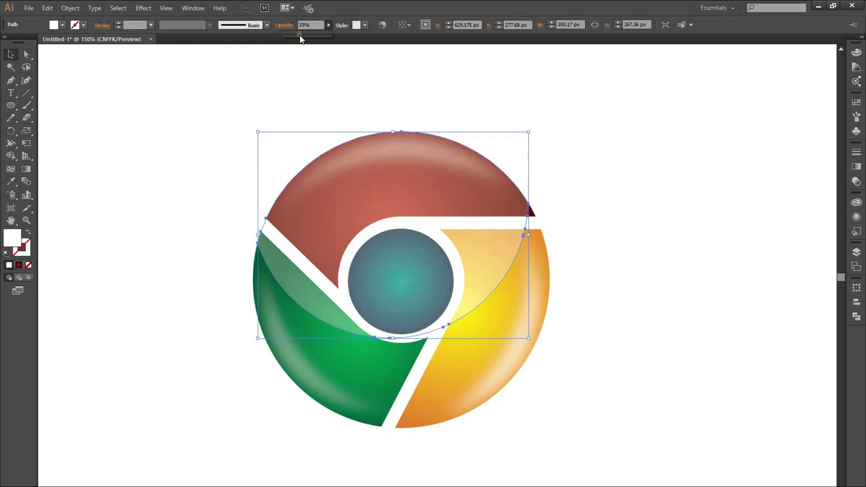
pyautogui.click(857, 166)
pyautogui.click(740, 161)
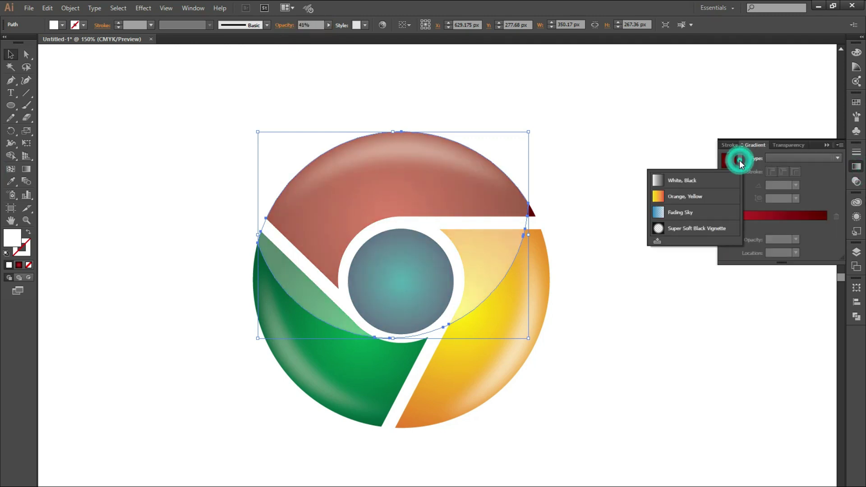
pyautogui.click(777, 145)
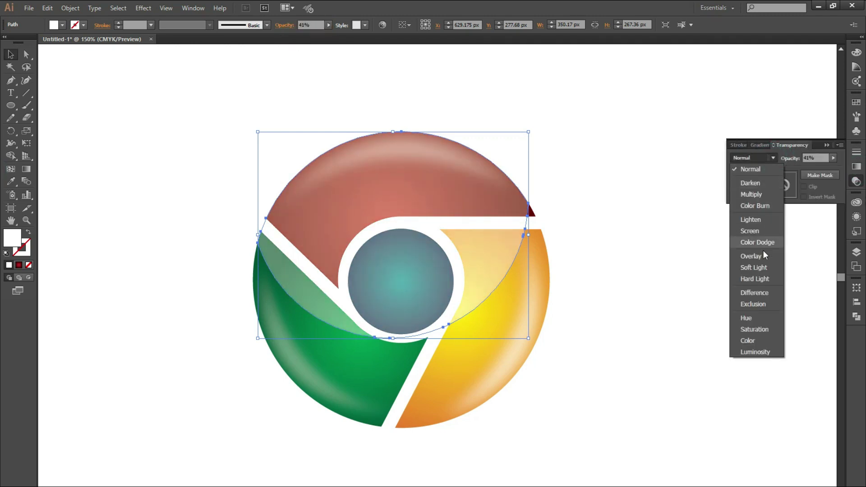
pyautogui.click(763, 254)
pyautogui.click(658, 333)
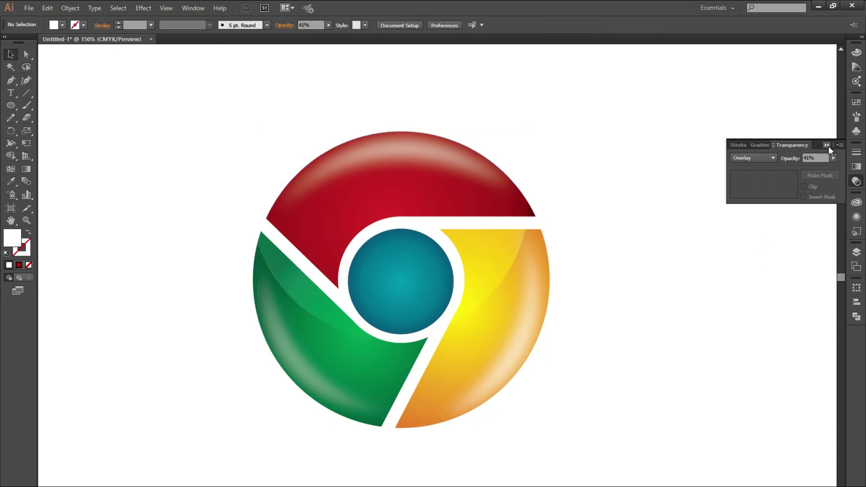
# - Reset the default opacity to 100% before drawing the next shape
pyautogui.click(752, 176)
pyautogui.moveTo(825, 167); pyautogui.dragTo(830, 169)
pyautogui.click(625, 140)
pyautogui.click(822, 146)
pyautogui.scroll(-3, 631, 316)
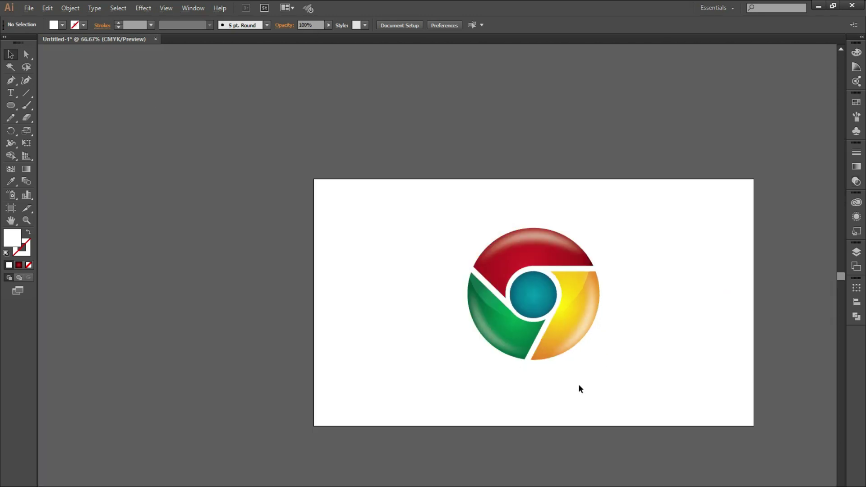
pyautogui.scroll(1, 586, 379)
pyautogui.scroll(1, 614, 352)
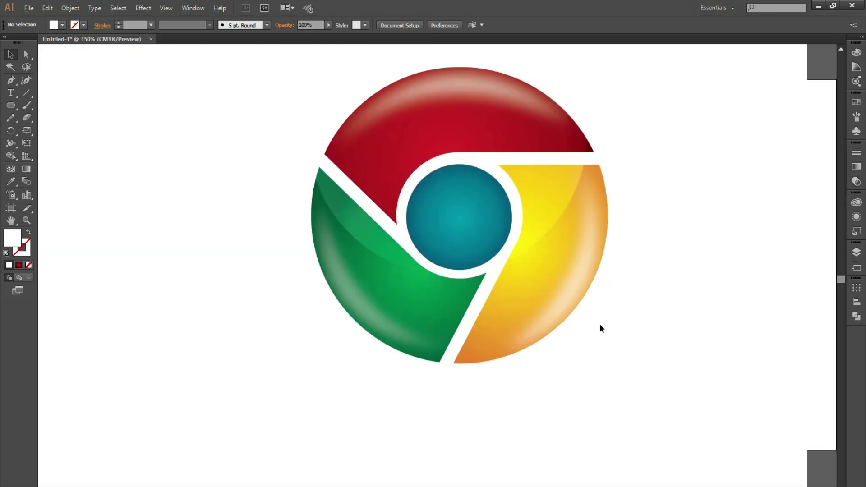
pyautogui.scroll(1, 600, 324)
pyautogui.click(434, 188)
pyautogui.click(721, 191)
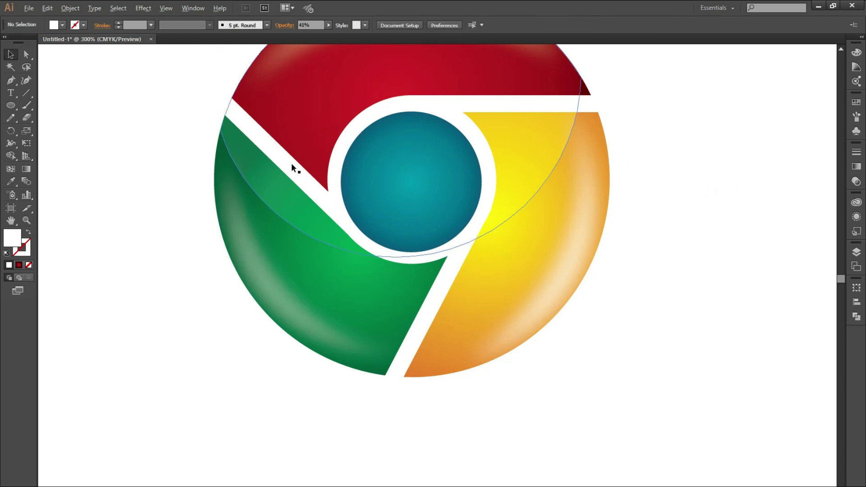
pyautogui.scroll(1, 291, 167)
# - Draw a white circle at the teal centre's top and raise its bottom anchor into a wave
pyautogui.press('l')
pyautogui.moveTo(411, 131); pyautogui.dragTo(558, 278)
pyautogui.press('v')
pyautogui.moveTo(455, 183); pyautogui.dragTo(451, 145)
pyautogui.press('a')
pyautogui.moveTo(475, 243); pyautogui.dragTo(476, 163)
# - Widen the highlight to fit the circle and lower its opacity to 42%
pyautogui.click(11, 55)
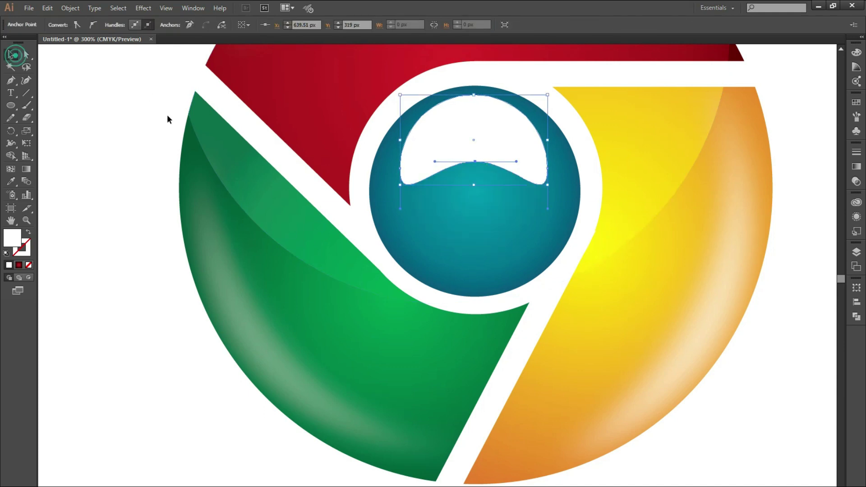
pyautogui.moveTo(548, 140)
pyautogui.mouseDown()
pyautogui.moveTo(565, 141)
pyautogui.moveTo(522, 141)
pyautogui.moveTo(567, 141)
pyautogui.moveTo(528, 131)
pyautogui.mouseUp()
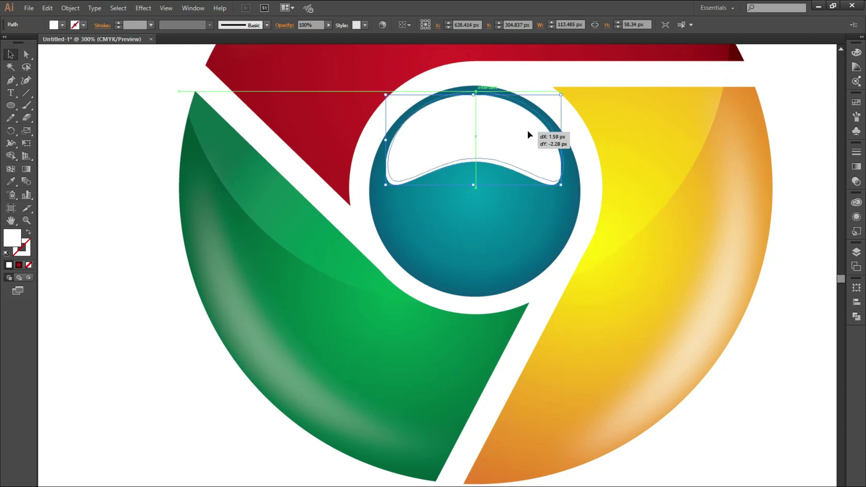
pyautogui.moveTo(320, 34); pyautogui.dragTo(306, 34)
pyautogui.click(106, 275)
pyautogui.hotkey('ctrl', '-')
pyautogui.hotkey('ctrl', '-')
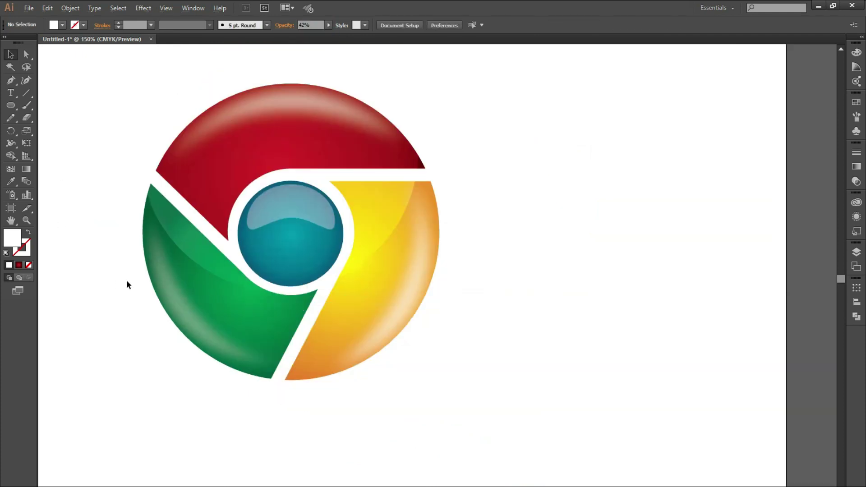
# - Duplicate the centre highlight, reflect it upside down, and move it to the circle's bottom
pyautogui.hotkey('ctrl', '-')
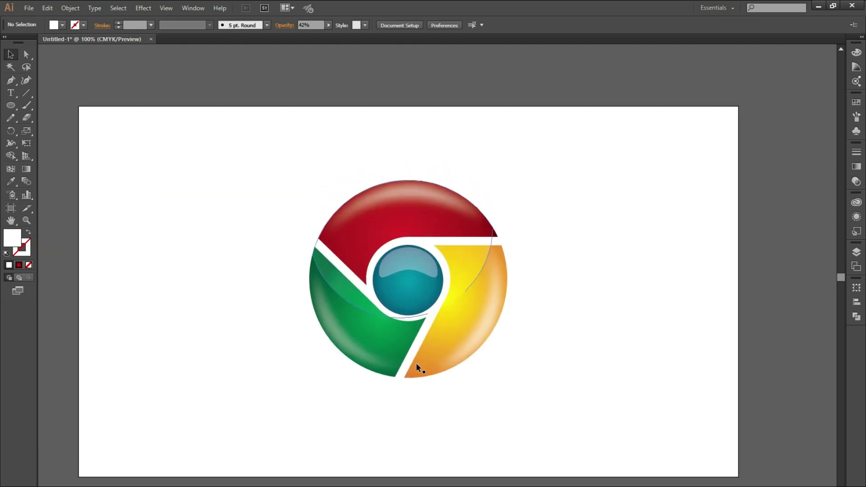
pyautogui.scroll(2, 418, 411)
pyautogui.click(404, 121)
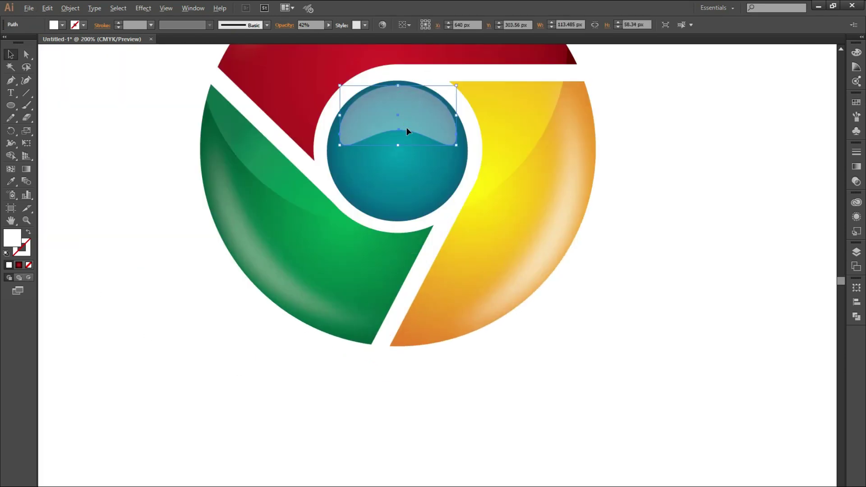
pyautogui.scroll(2, 407, 128)
pyautogui.moveTo(398, 84); pyautogui.dragTo(409, 204)
pyautogui.rightClick(408, 203)
pyautogui.moveTo(436, 348)
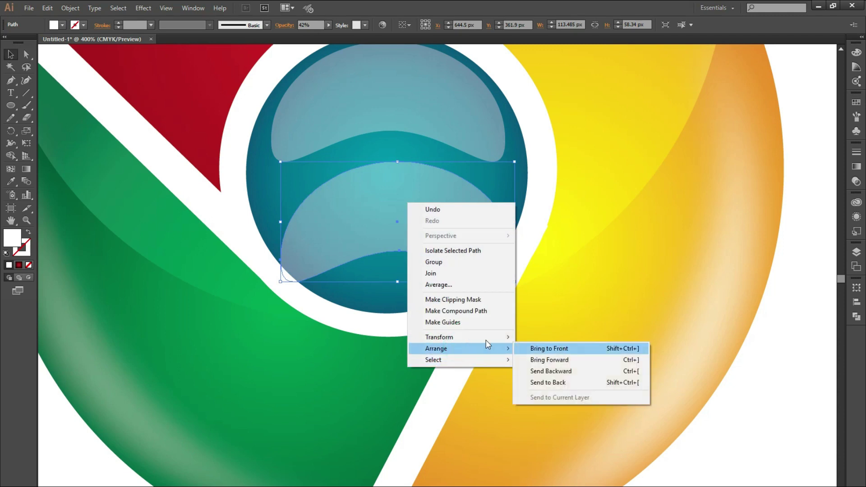
pyautogui.click(537, 374)
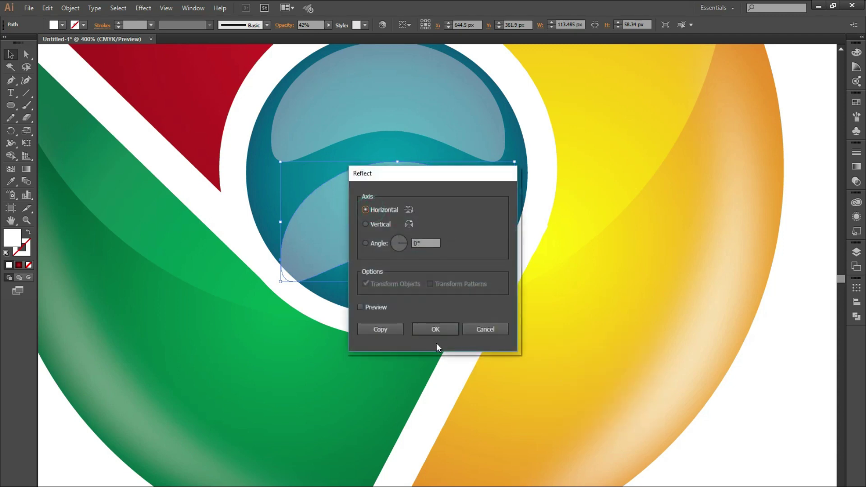
pyautogui.click(435, 329)
pyautogui.moveTo(425, 241); pyautogui.dragTo(409, 255)
# - Fill the reflected copy with the Fading Sky gradient at 100% opacity
pyautogui.click(857, 168)
pyautogui.click(740, 161)
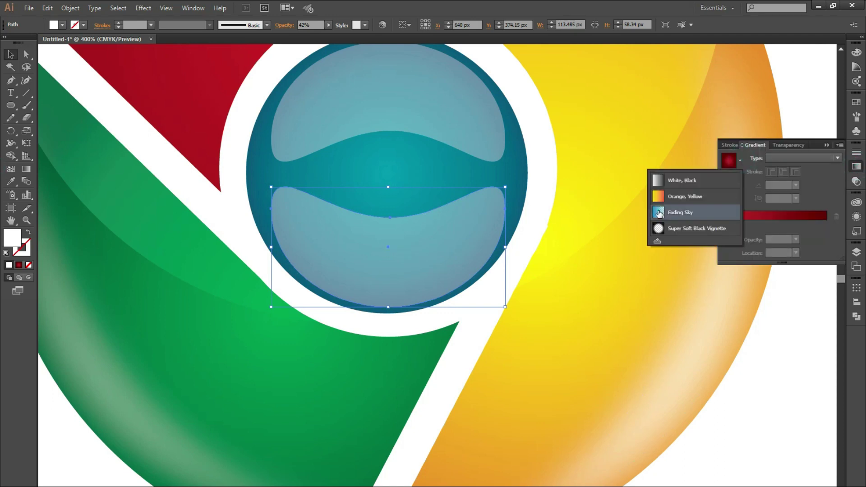
pyautogui.click(674, 210)
pyautogui.click(789, 145)
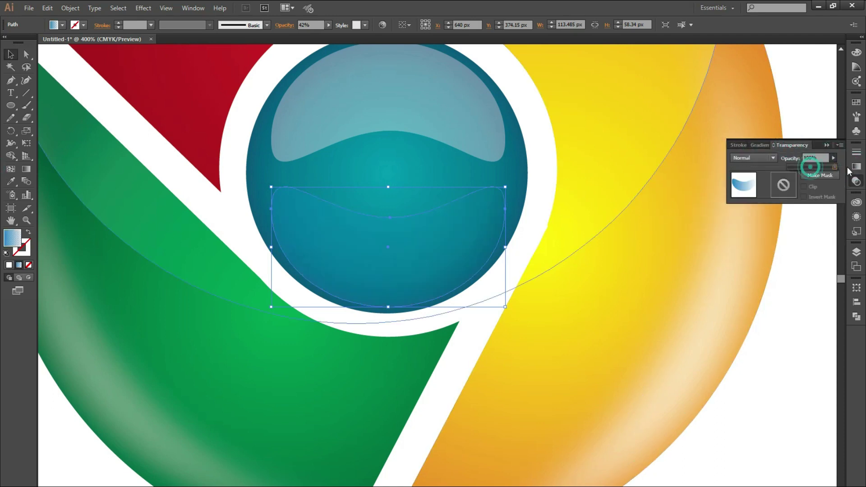
pyautogui.moveTo(811, 167); pyautogui.dragTo(848, 170)
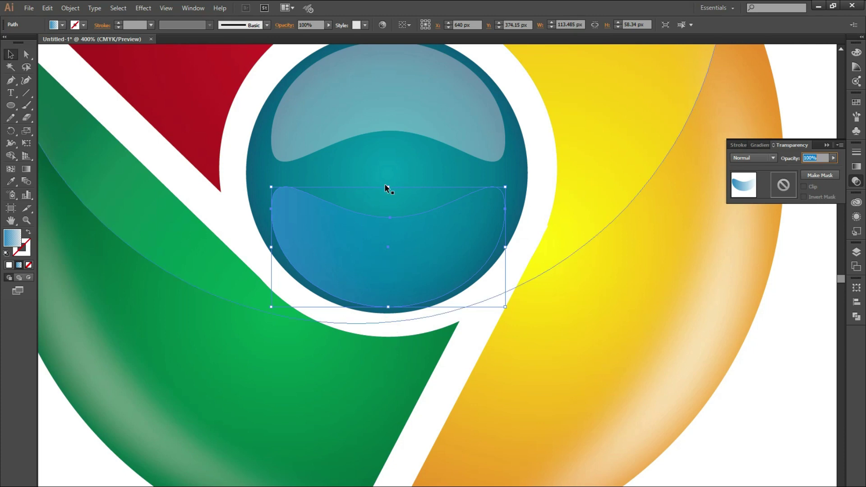
pyautogui.click(791, 365)
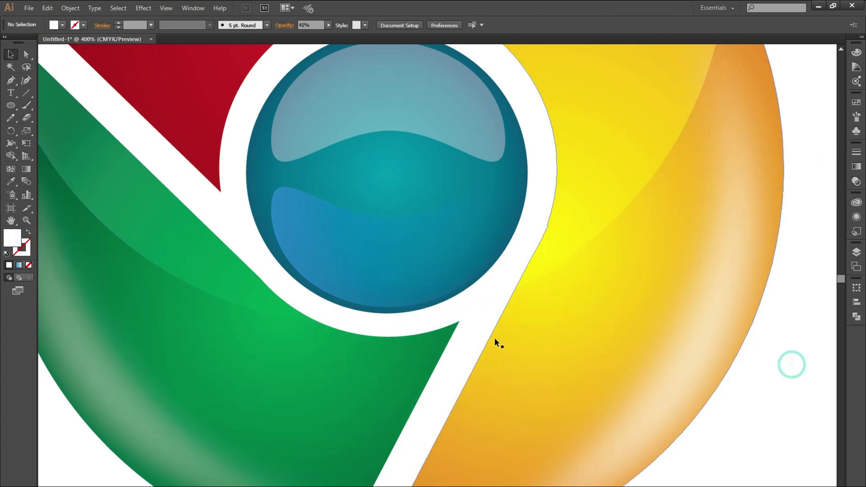
# - Nudge the logo up-left and scale it slightly smaller
pyautogui.scroll(-2, 495, 340)
pyautogui.scroll(-2, 436, 338)
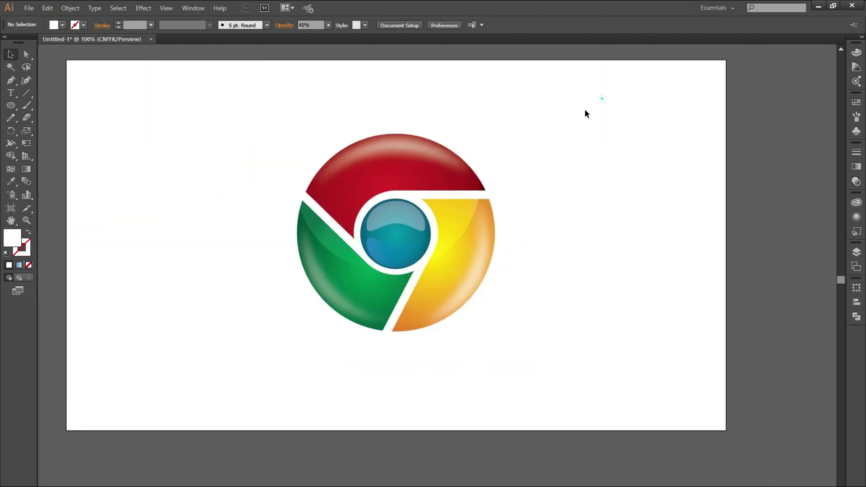
pyautogui.moveTo(352, 289); pyautogui.dragTo(336, 280)
pyautogui.moveTo(478, 127); pyautogui.dragTo(355, 261)
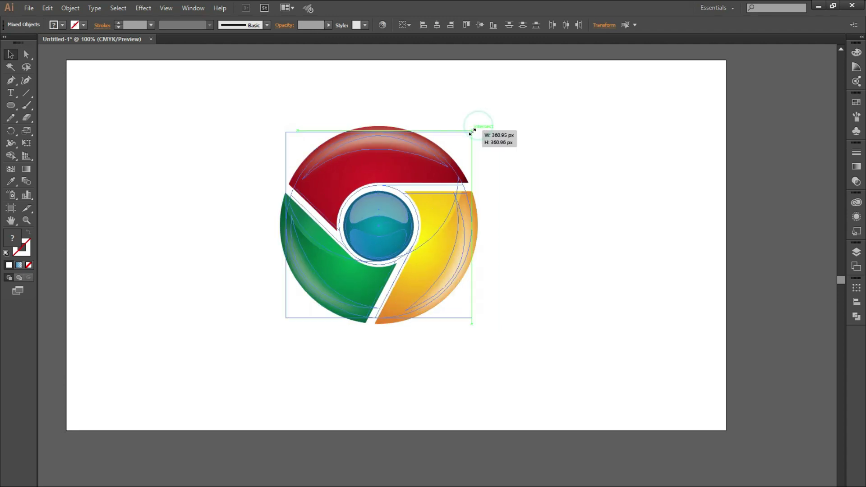
pyautogui.click(541, 347)
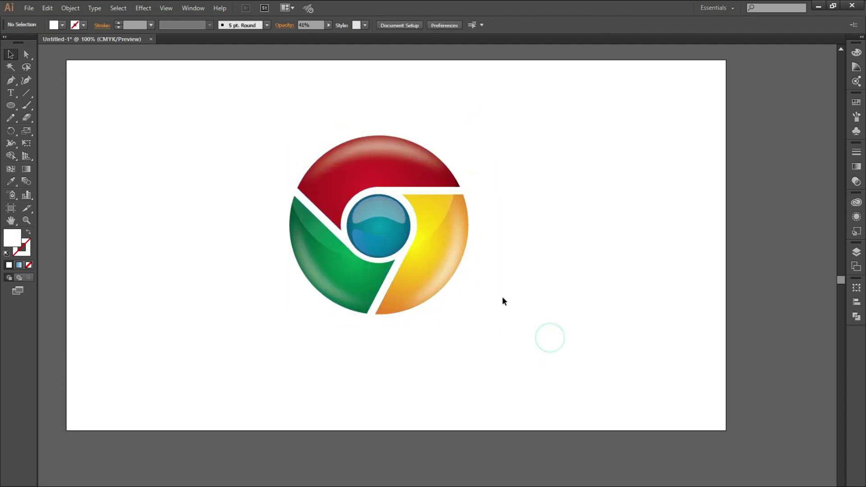
# - Draw a small fold triangle at the green segment's lower tip
pyautogui.hotkey('ctrl', '=')
pyautogui.hotkey('ctrl', '=')
pyautogui.hotkey('ctrl', '=')
pyautogui.scroll(2, 316, 294)
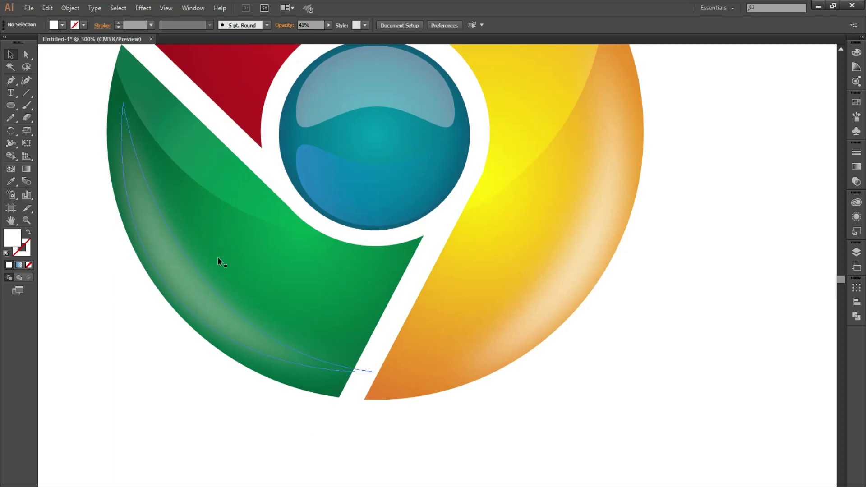
pyautogui.click(367, 274)
pyautogui.keyDown('alt'); pyautogui.scroll(1, 368, 274); pyautogui.keyUp('alt')
pyautogui.click(131, 405)
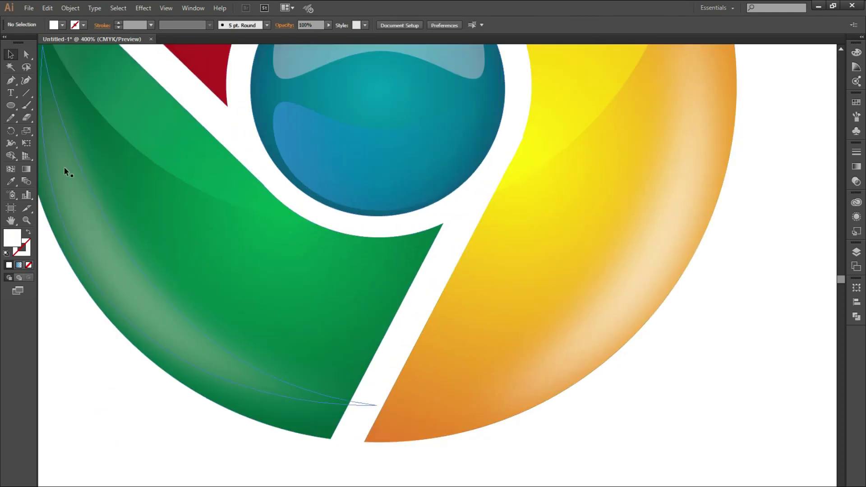
pyautogui.click(265, 424)
pyautogui.click(443, 223)
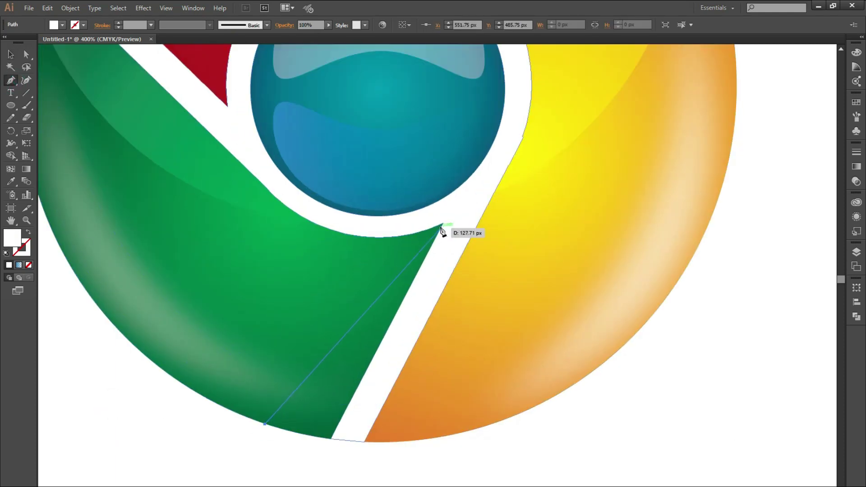
pyautogui.click(330, 439)
pyautogui.moveTo(265, 424); pyautogui.dragTo(259, 423)
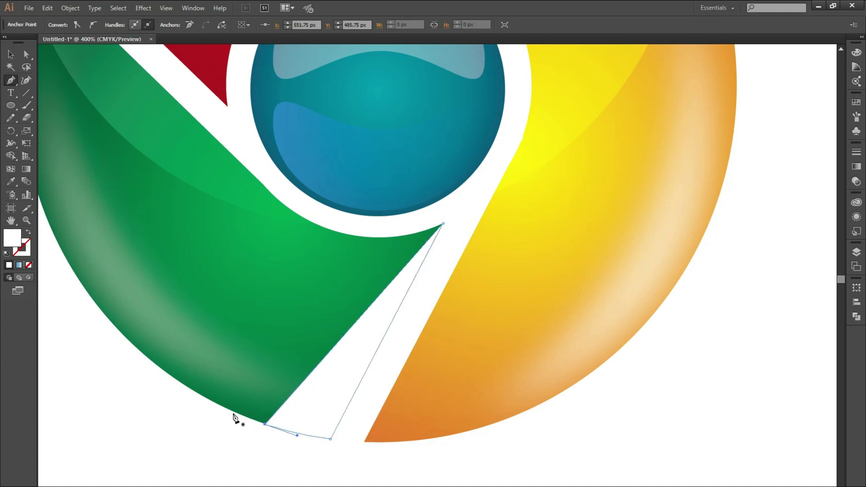
pyautogui.press('v')
pyautogui.keyDown('alt'); pyautogui.scroll(-2, 189, 213); pyautogui.keyUp('alt')
pyautogui.moveTo(259, 333); pyautogui.dragTo(336, 419)
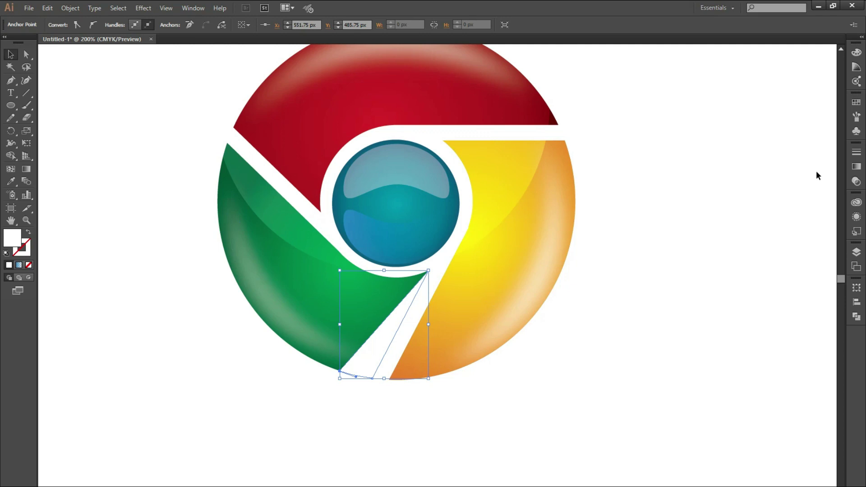
# - Fill the triangle with the White, Black gradient, recoloured from light green to dark green
pyautogui.click(857, 167)
pyautogui.click(741, 161)
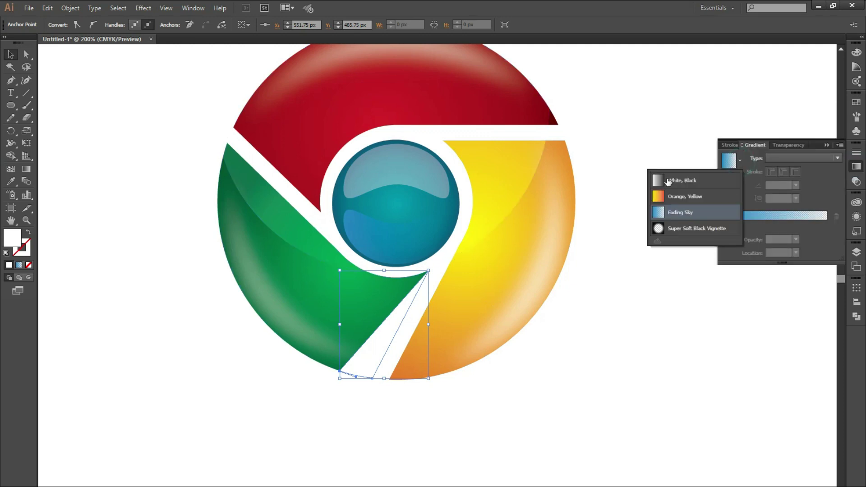
pyautogui.click(666, 176)
pyautogui.doubleClick(827, 224)
pyautogui.click(744, 330)
pyautogui.moveTo(759, 304); pyautogui.dragTo(770, 303)
pyautogui.doubleClick(724, 224)
pyautogui.click(743, 329)
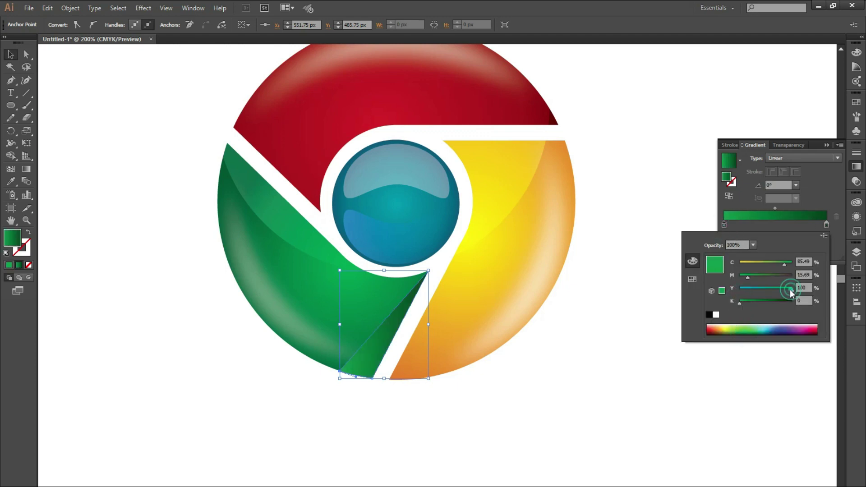
pyautogui.moveTo(754, 278); pyautogui.dragTo(774, 265)
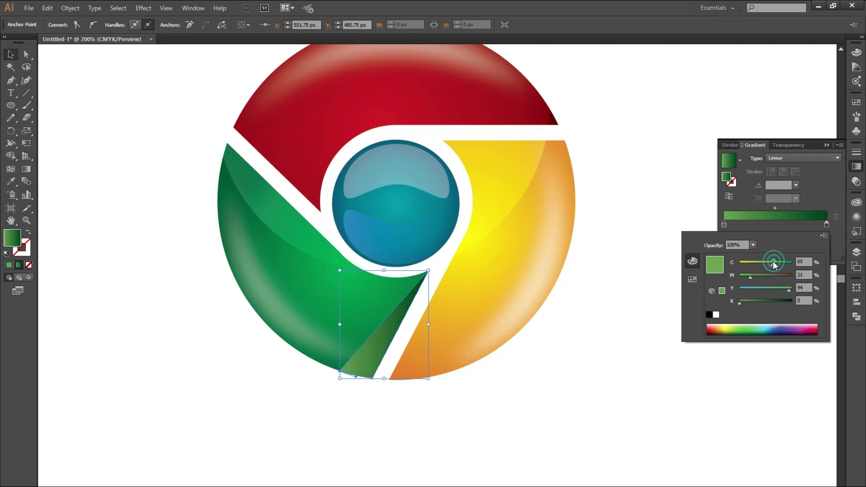
pyautogui.click(208, 359)
pyautogui.scroll(-1, 207, 359)
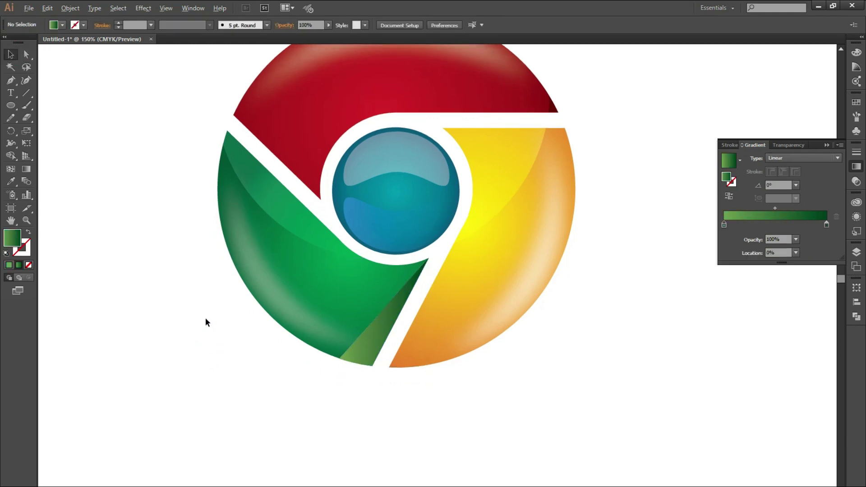
# - Brighten the fold's starting gradient stop to a vivid green (about 76% cyan, 100% yellow)
pyautogui.scroll(-1, 205, 322)
pyautogui.click(383, 381)
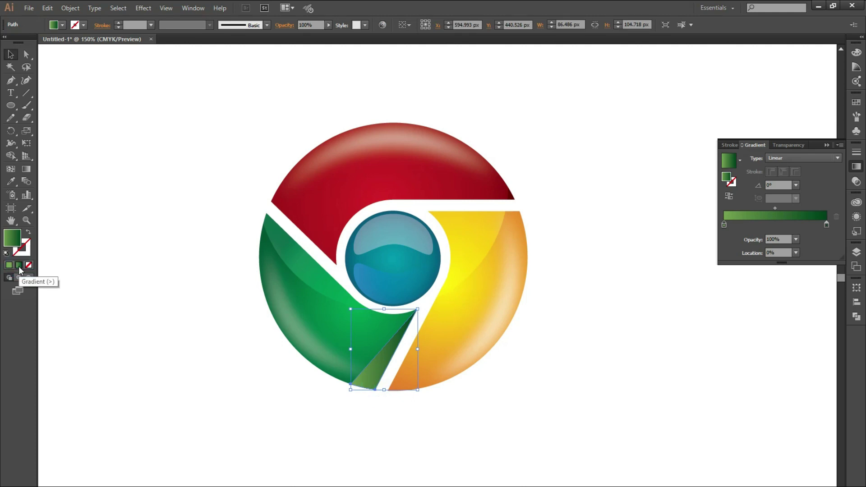
pyautogui.doubleClick(724, 224)
pyautogui.click(749, 326)
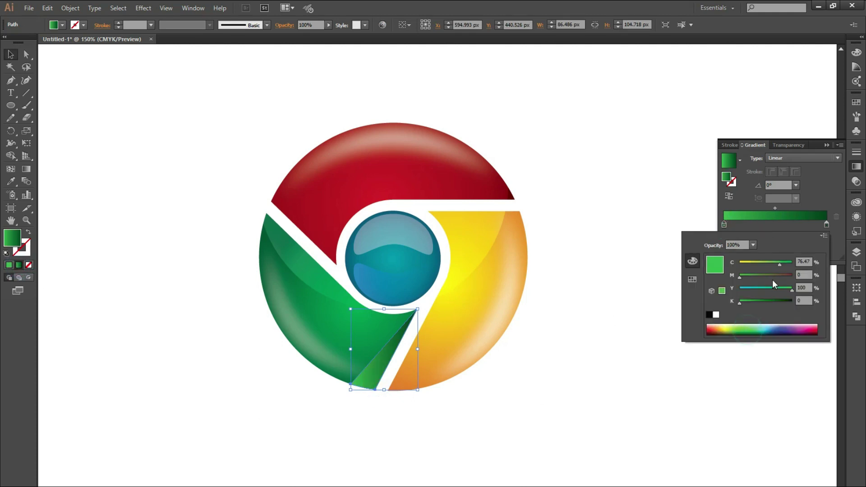
pyautogui.doubleClick(826, 225)
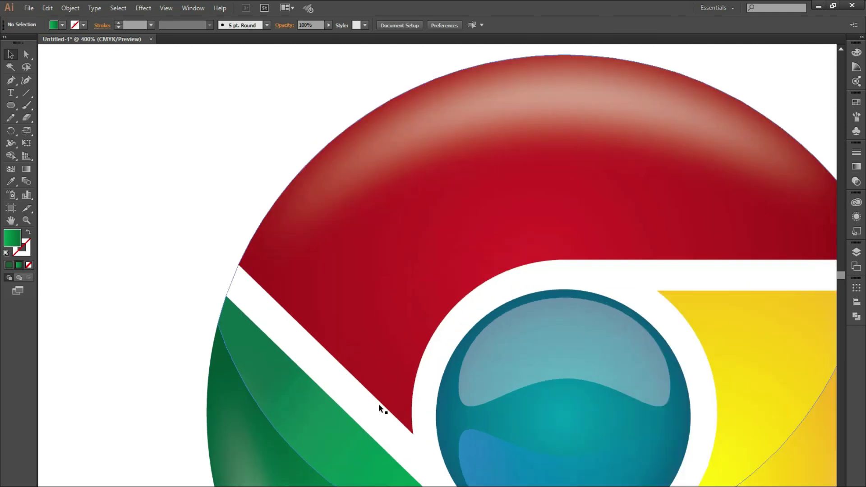
pyautogui.scroll(-3, 379, 408)
# - Draw a fold triangle with the Pen tool at the red segment's lower-left edge
pyautogui.press('p')
pyautogui.click(367, 326)
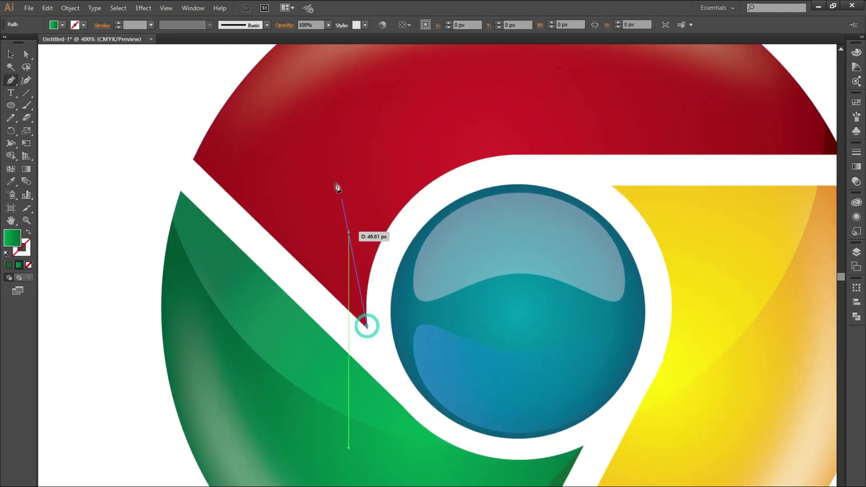
pyautogui.click(219, 115)
pyautogui.click(193, 160)
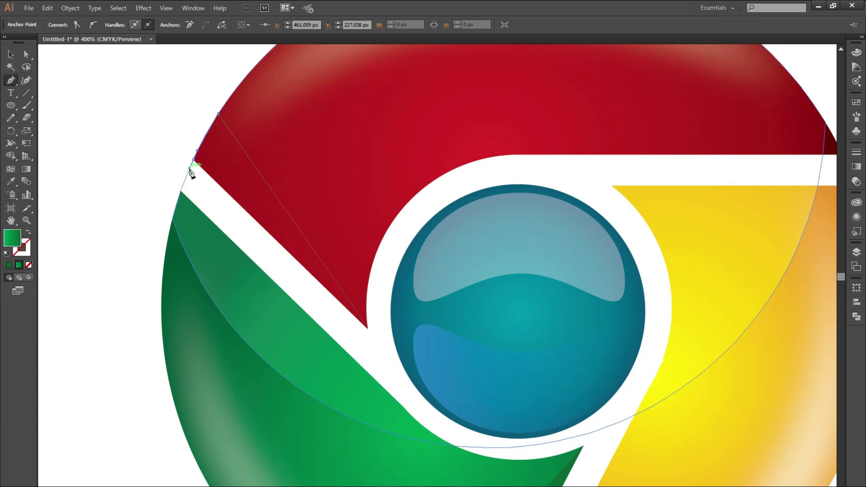
pyautogui.click(367, 327)
pyautogui.click(10, 55)
pyautogui.click(121, 134)
pyautogui.click(225, 145)
# - Eyedrop the red segment's fill onto the new triangle
pyautogui.click(11, 181)
pyautogui.click(357, 90)
pyautogui.click(10, 55)
pyautogui.press('g')
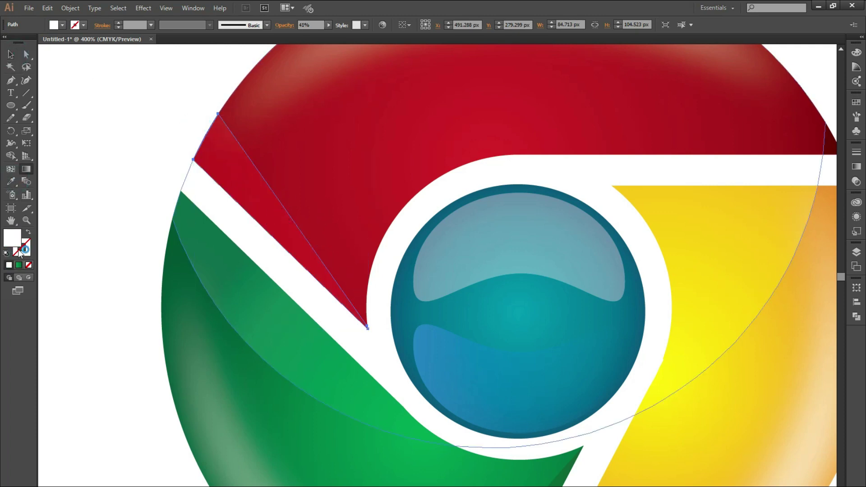
pyautogui.press('v')
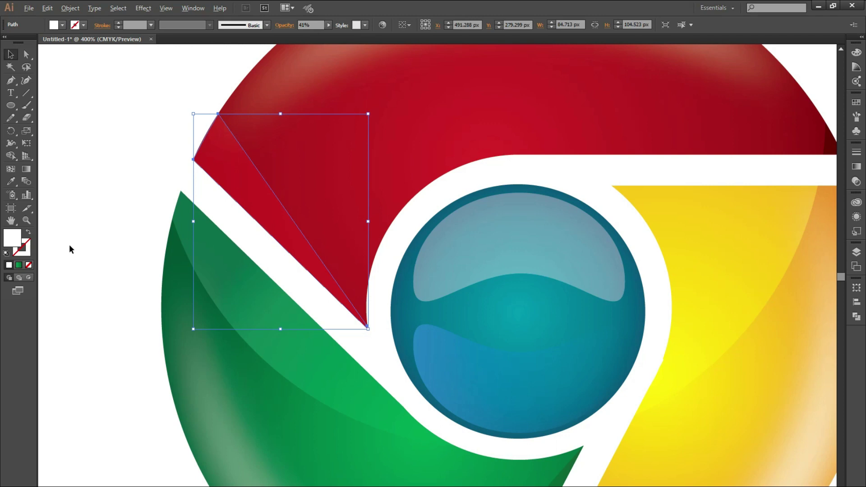
pyautogui.scroll(-2, 69, 245)
pyautogui.click(648, 250)
pyautogui.scroll(-1, 648, 250)
pyautogui.click(274, 215)
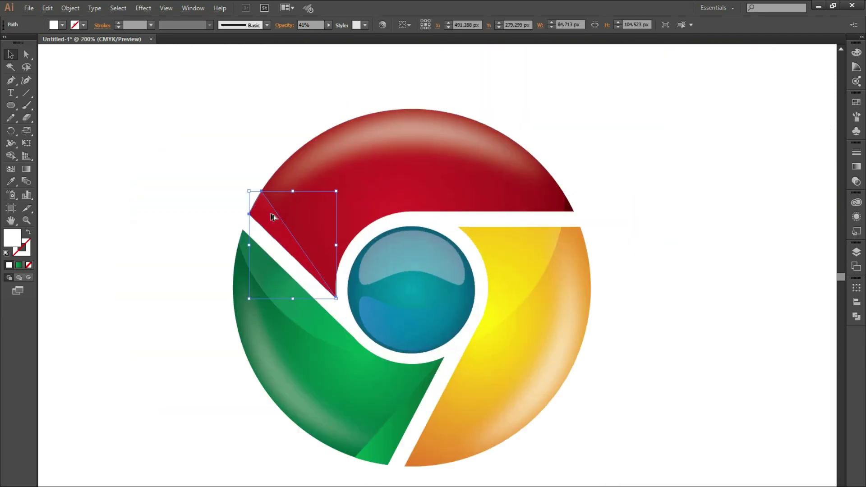
pyautogui.scroll(2, 273, 215)
# - Apply the White, Black gradient with a bright red start and dark red end
pyautogui.click(856, 167)
pyautogui.click(740, 160)
pyautogui.click(673, 181)
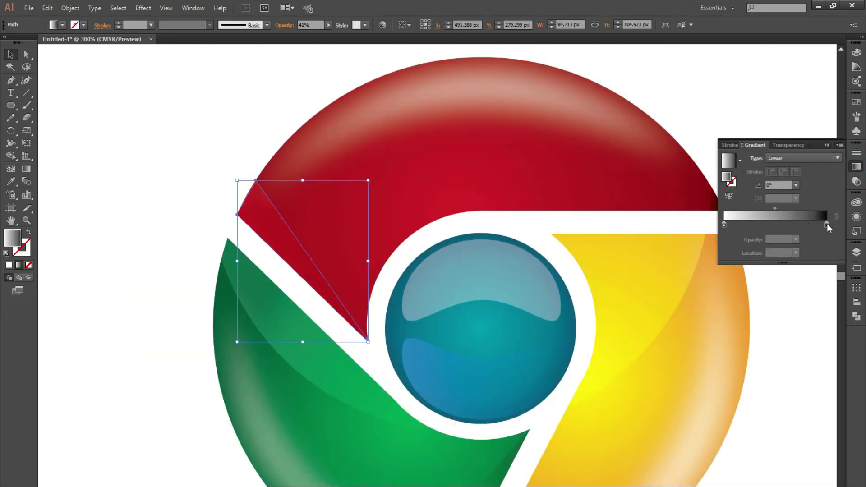
pyautogui.doubleClick(826, 224)
pyautogui.click(716, 332)
pyautogui.click(817, 325)
pyautogui.doubleClick(725, 225)
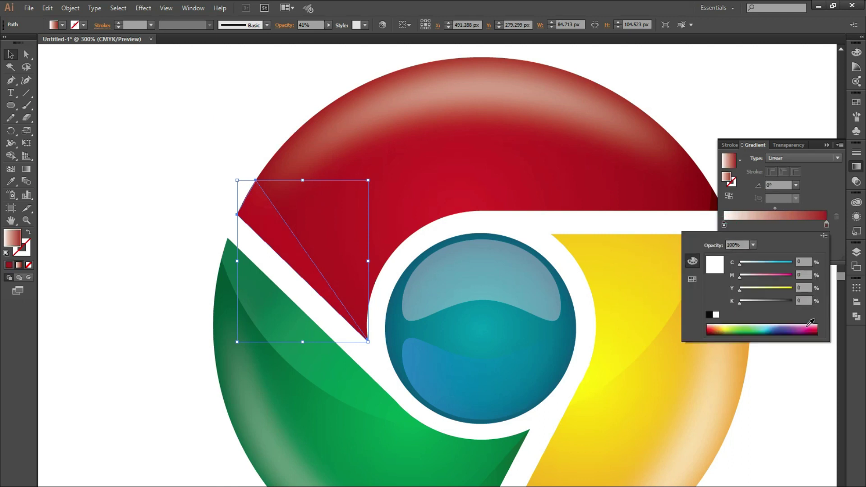
pyautogui.click(816, 333)
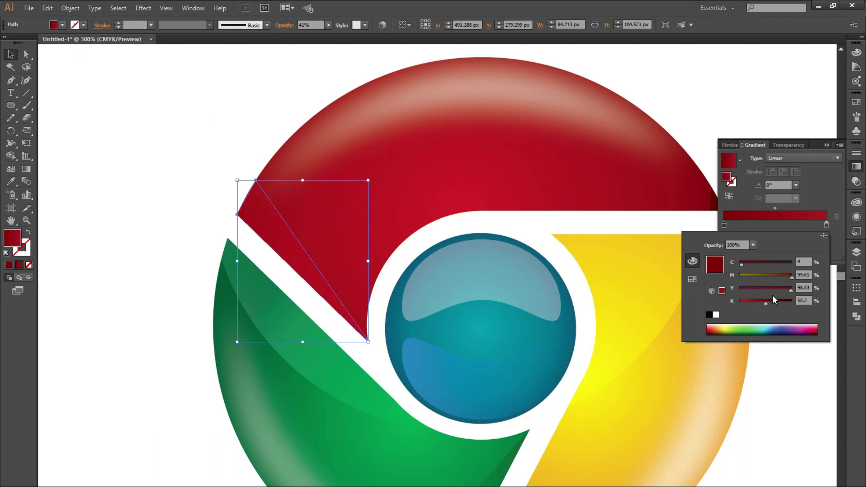
pyautogui.moveTo(765, 302); pyautogui.dragTo(740, 303)
# - Darken the gradient's right stop and shift the midpoint toward the left
pyautogui.click(827, 224)
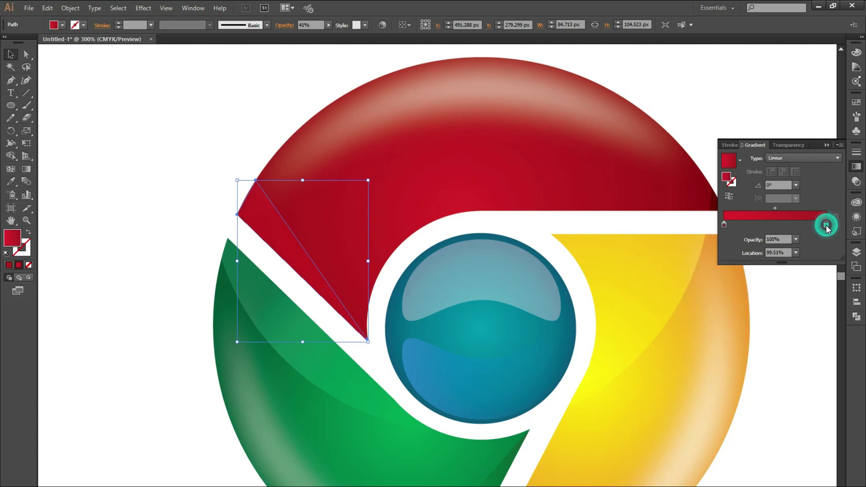
pyautogui.click(826, 228)
pyautogui.moveTo(767, 300); pyautogui.dragTo(782, 301)
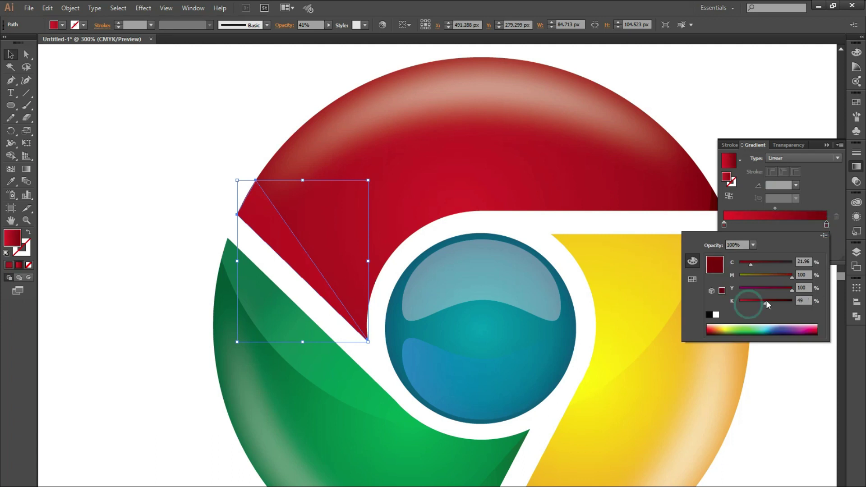
pyautogui.moveTo(775, 208); pyautogui.dragTo(765, 208)
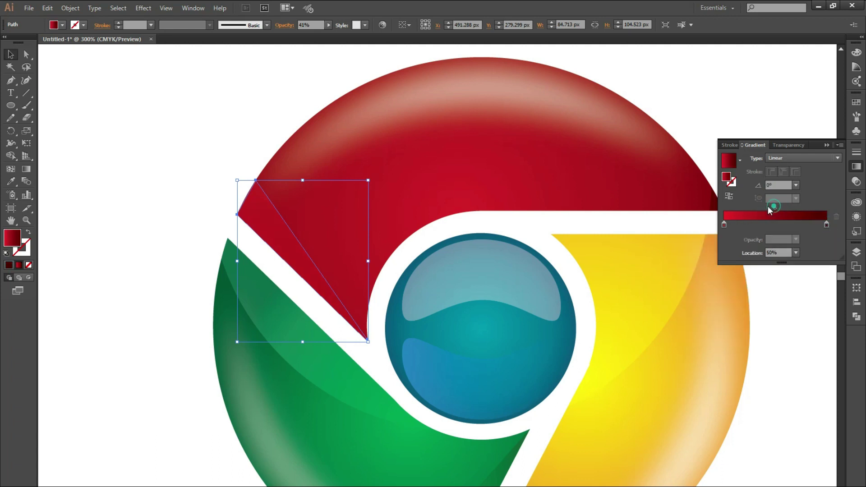
# - Angle the red fold's gradient diagonally at -45° with the Gradient tool
pyautogui.press('g')
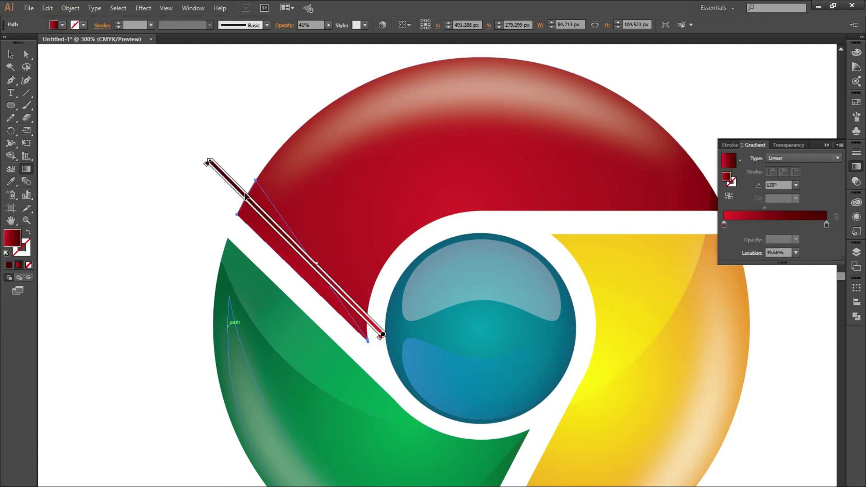
pyautogui.moveTo(251, 202); pyautogui.dragTo(348, 328)
pyautogui.moveTo(296, 247); pyautogui.dragTo(282, 222)
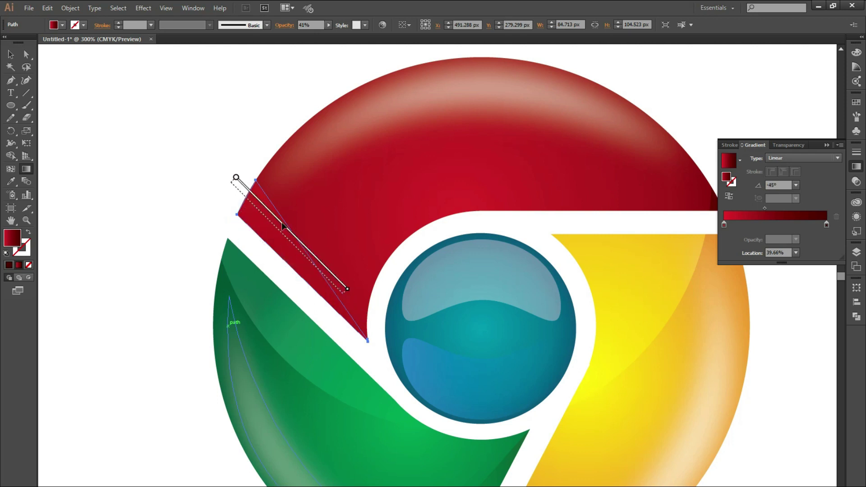
pyautogui.doubleClick(11, 58)
pyautogui.click(483, 341)
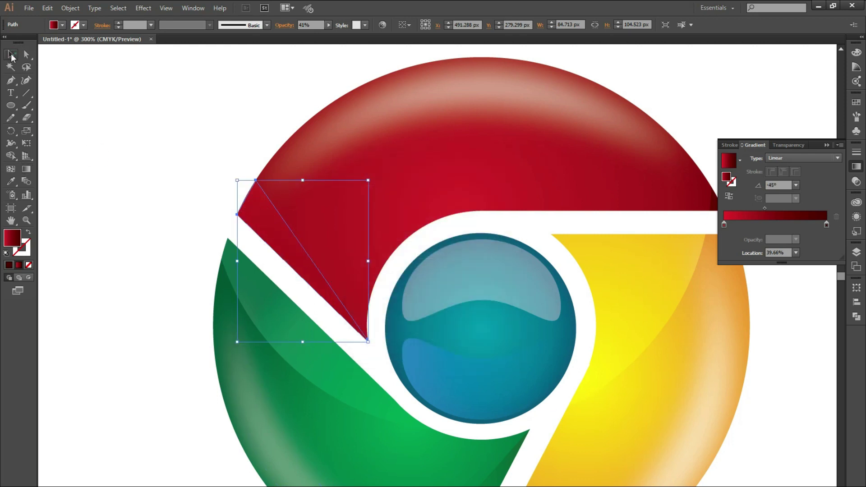
pyautogui.click(213, 239)
pyautogui.hotkey('ctrl', '-')
# - Draw a thin wedge along the yellow segment's top edge beneath the red segment
pyautogui.hotkey('ctrl', '+')
pyautogui.press('p')
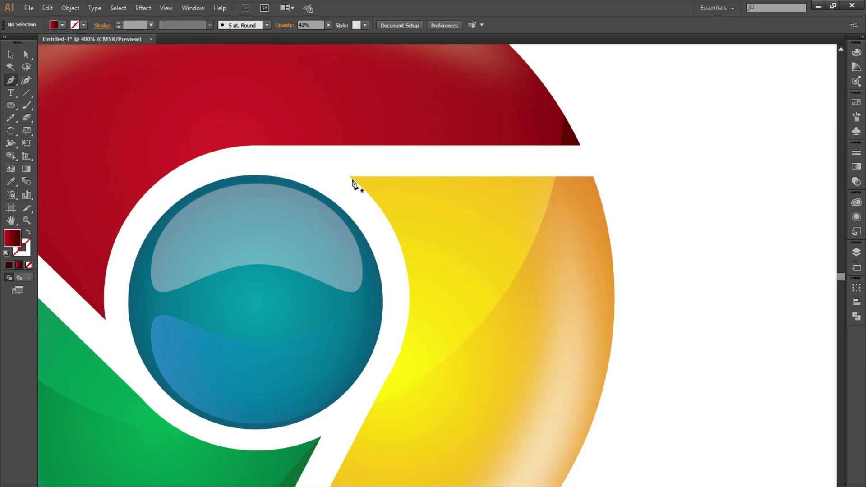
pyautogui.click(349, 176)
pyautogui.click(607, 227)
pyautogui.click(598, 187)
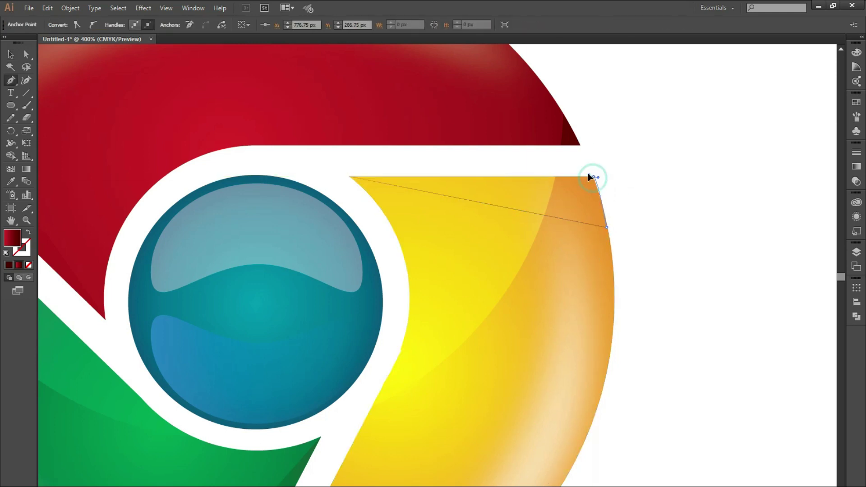
pyautogui.click(593, 176)
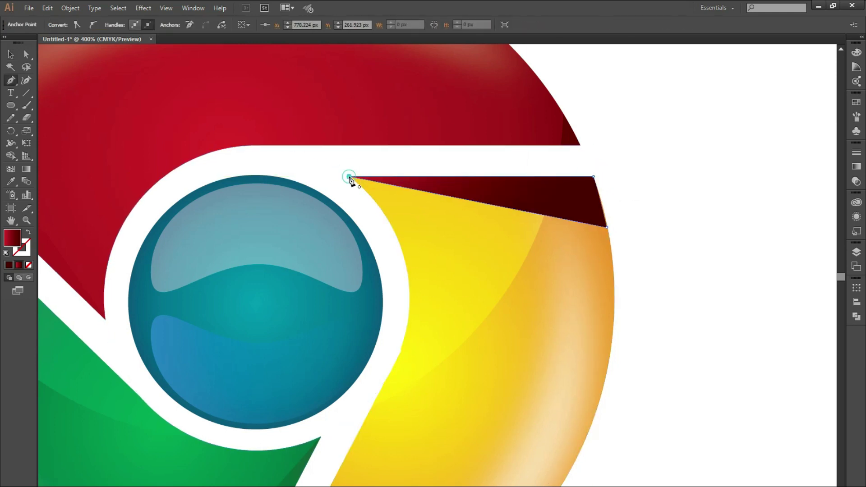
pyautogui.click(349, 177)
pyautogui.scroll(-1, 386, 194)
# - Fill the wedge with the Orange, Yellow gradient, running red at left into yellow
pyautogui.click(11, 55)
pyautogui.click(856, 167)
pyautogui.click(740, 160)
pyautogui.click(684, 180)
pyautogui.click(740, 160)
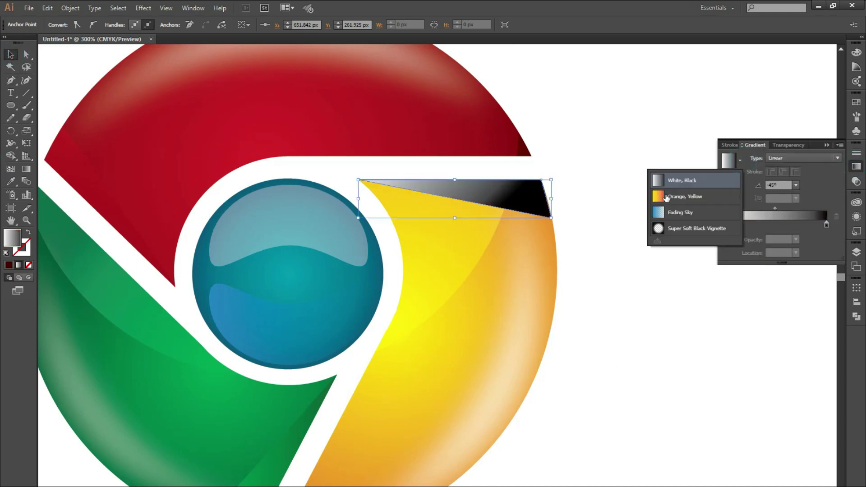
pyautogui.click(670, 194)
pyautogui.press('g')
pyautogui.moveTo(390, 172)
pyautogui.mouseDown()
pyautogui.moveTo(596, 198)
pyautogui.moveTo(386, 172)
pyautogui.mouseUp()
pyautogui.press('v')
pyautogui.click(597, 304)
pyautogui.hotkey('ctrl', '1')
# - Select all logo pieces and save as an Illustrator file with default options
pyautogui.hotkey('ctrl', '0')
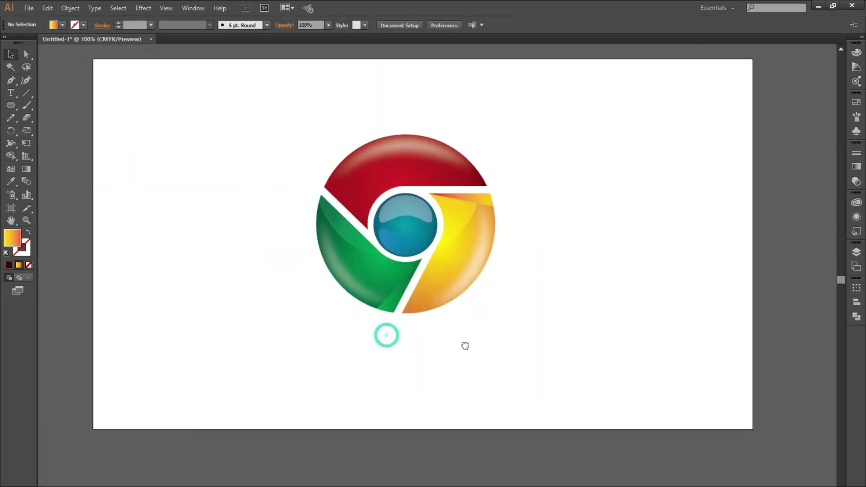
pyautogui.moveTo(587, 95); pyautogui.dragTo(275, 343)
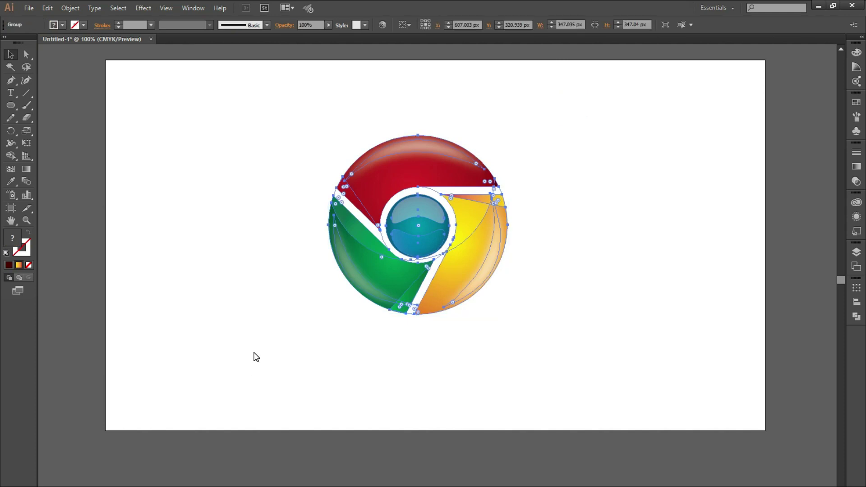
pyautogui.hotkey('ctrl', 's')
pyautogui.press('Return')
pyautogui.click(467, 398)
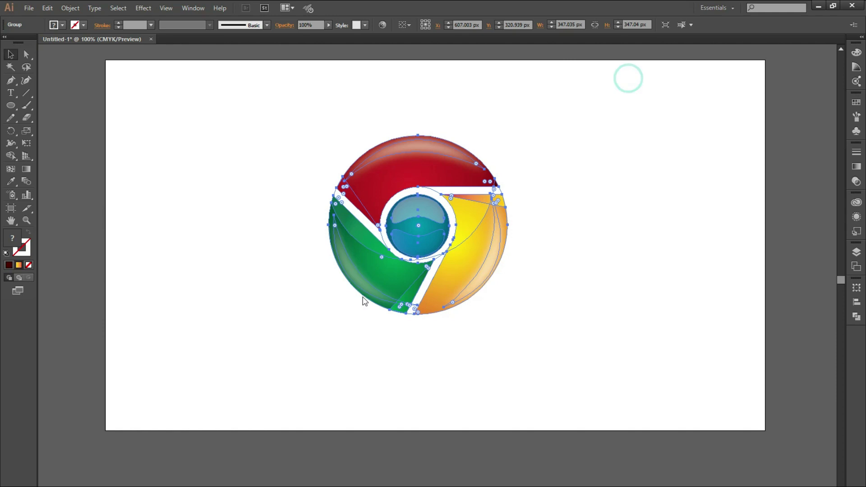